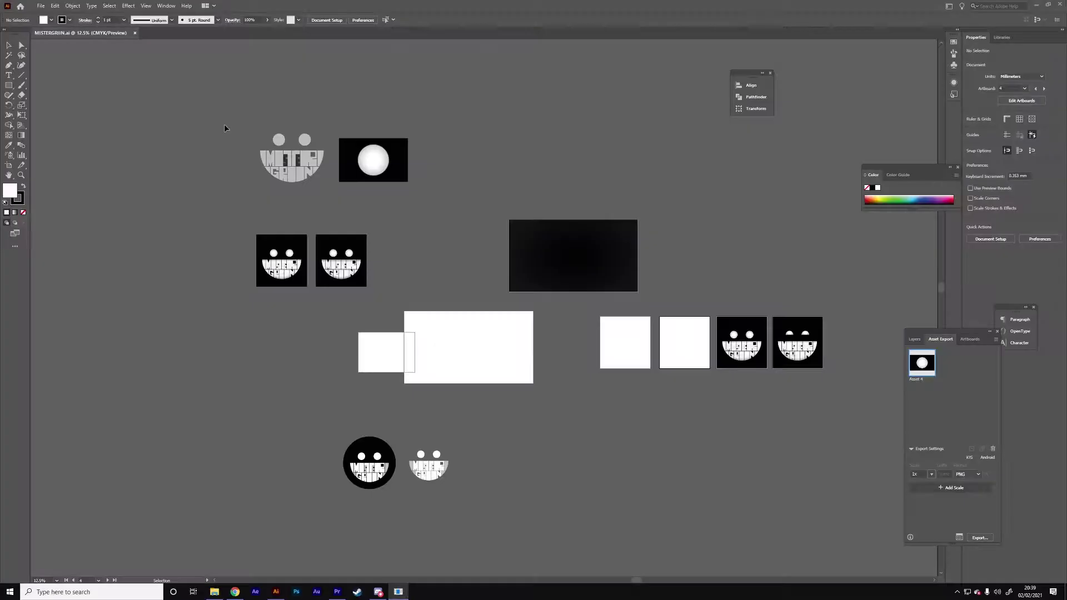
Zoom from 25% to 66.67% on the grinning-face logo and the glowing circle artboard
scroll(217, 91, "up", 2)
scroll(354, 181, "up", 3)
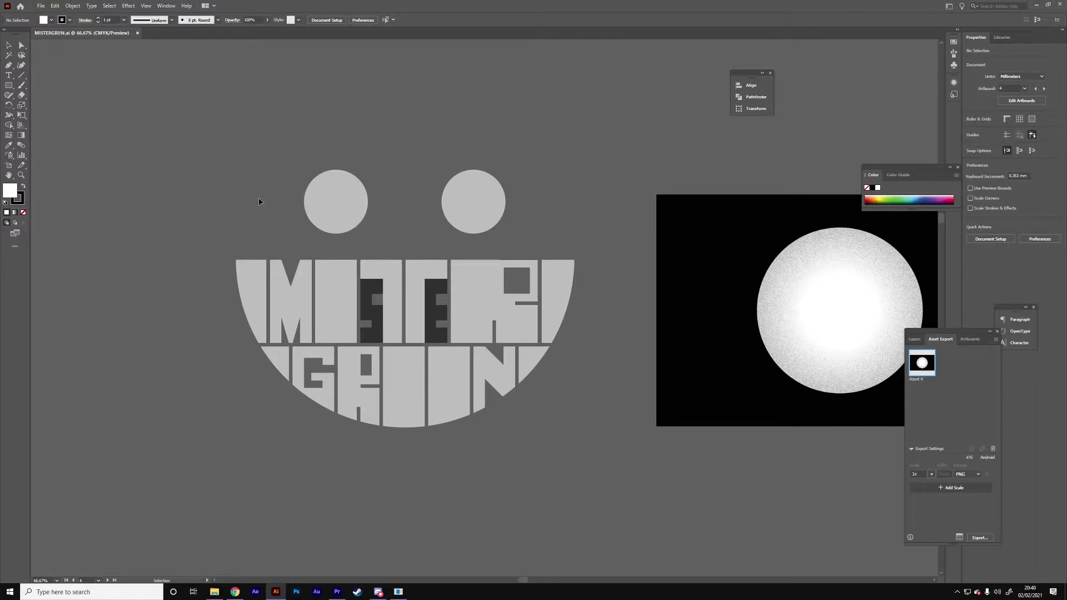
left_click(8, 85)
left_click_drag(62, 107, 198, 241)
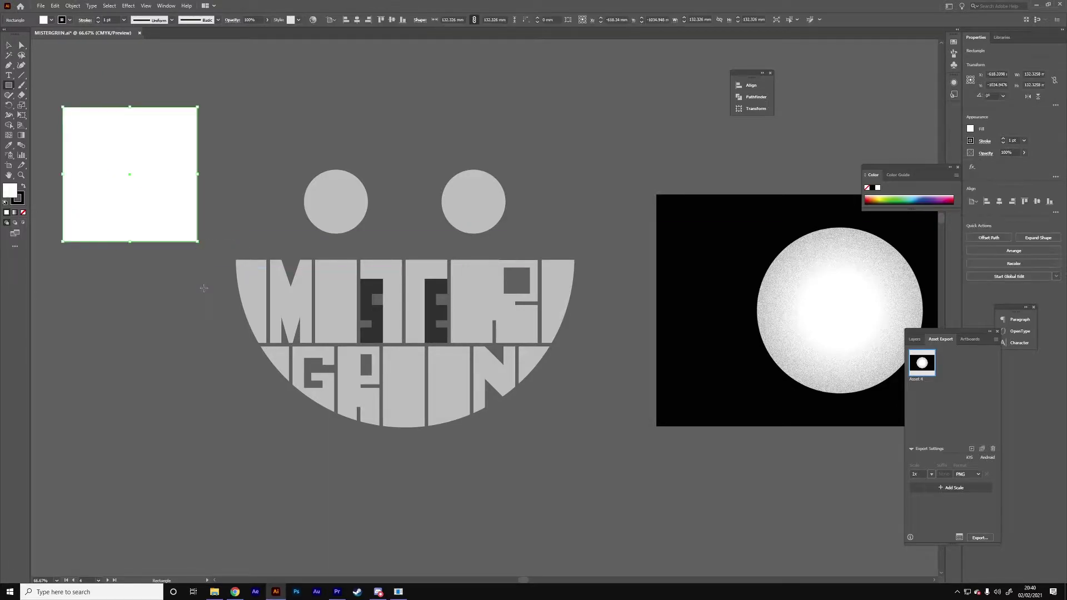
key("v")
left_click(203, 286)
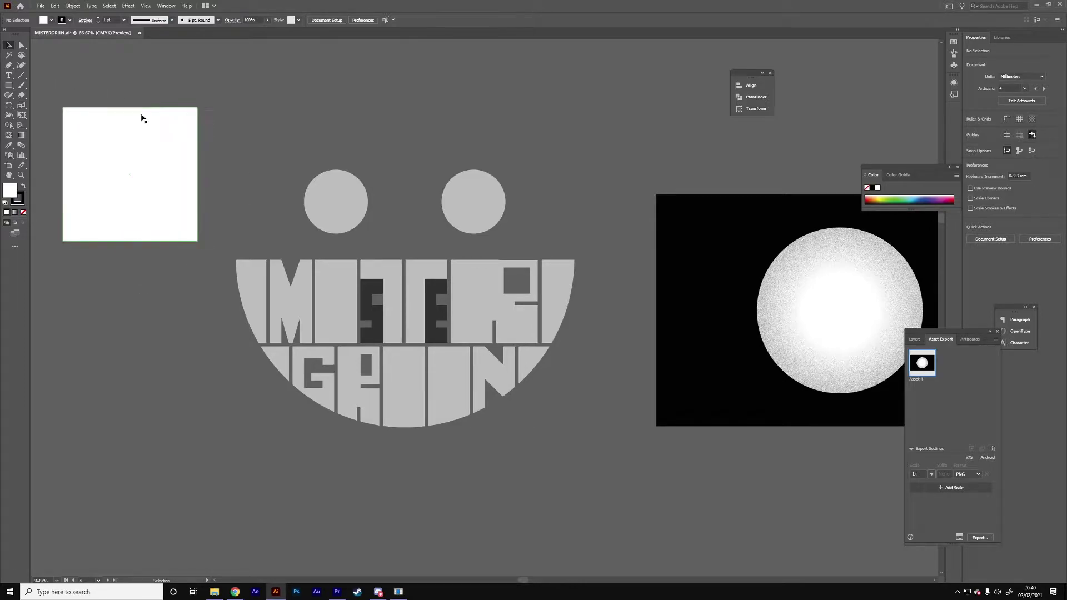
left_click_drag(123, 172, 185, 127)
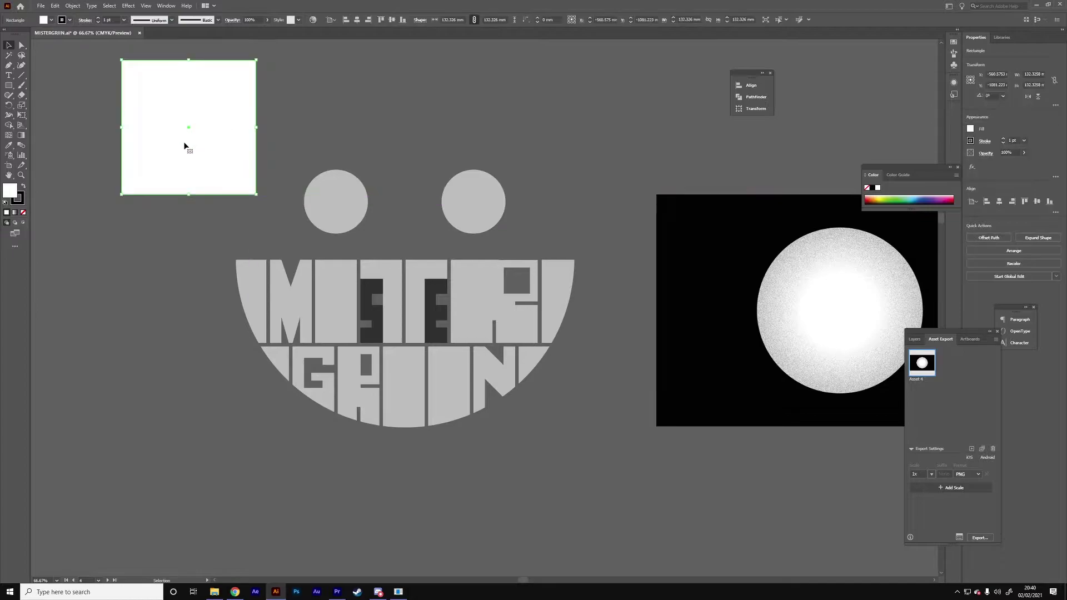
key("Delete")
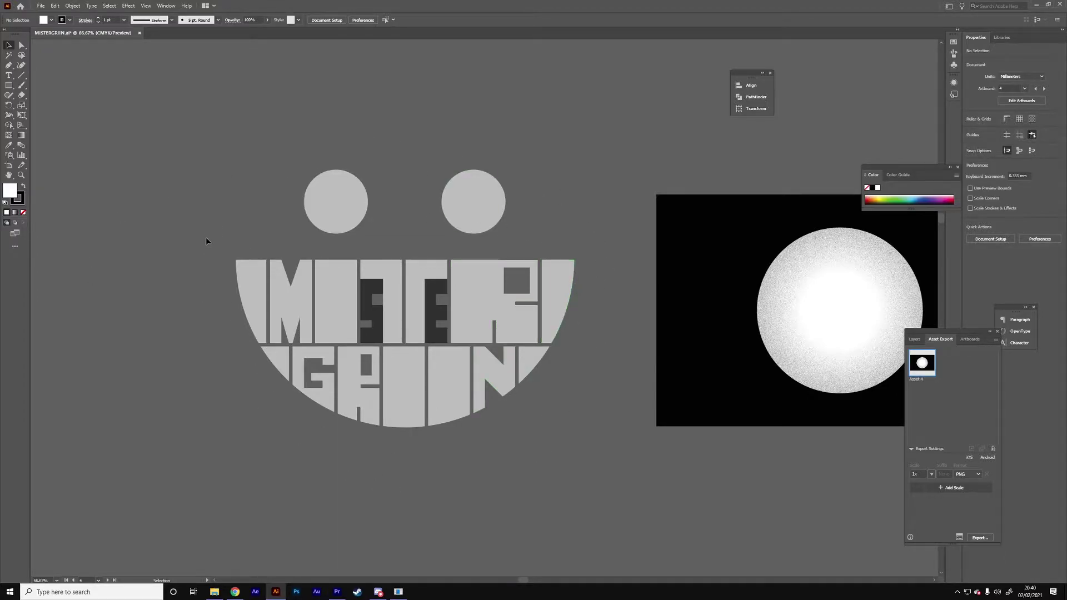
Inside the logo group, copy a rectangle, fill it #BC2222, and repeat copies into a row of red bars
double_click(336, 299)
left_click_drag(336, 299, 245, 199)
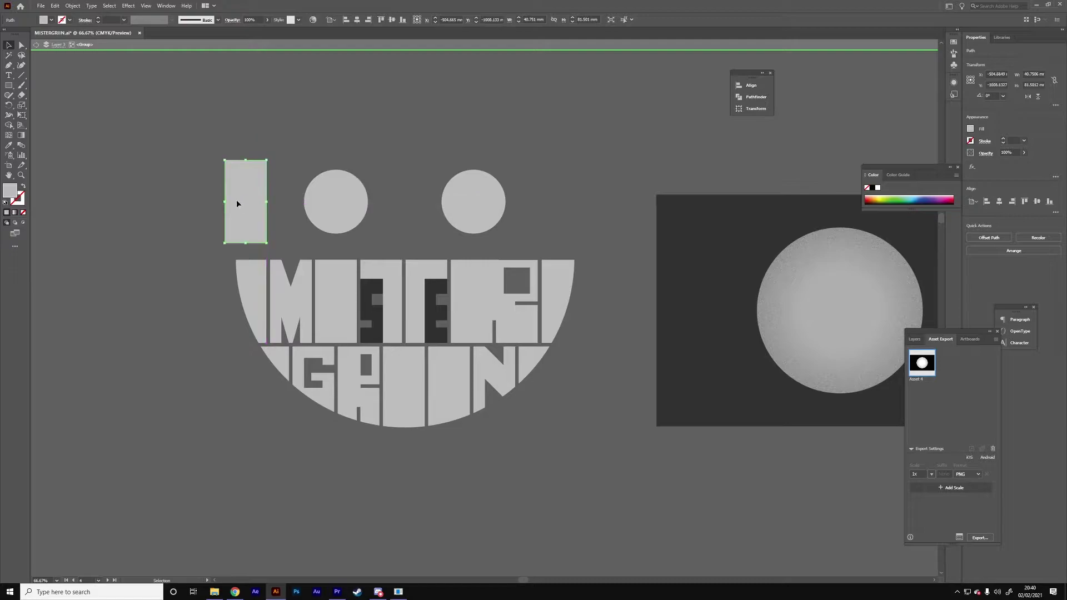
double_click(7, 194)
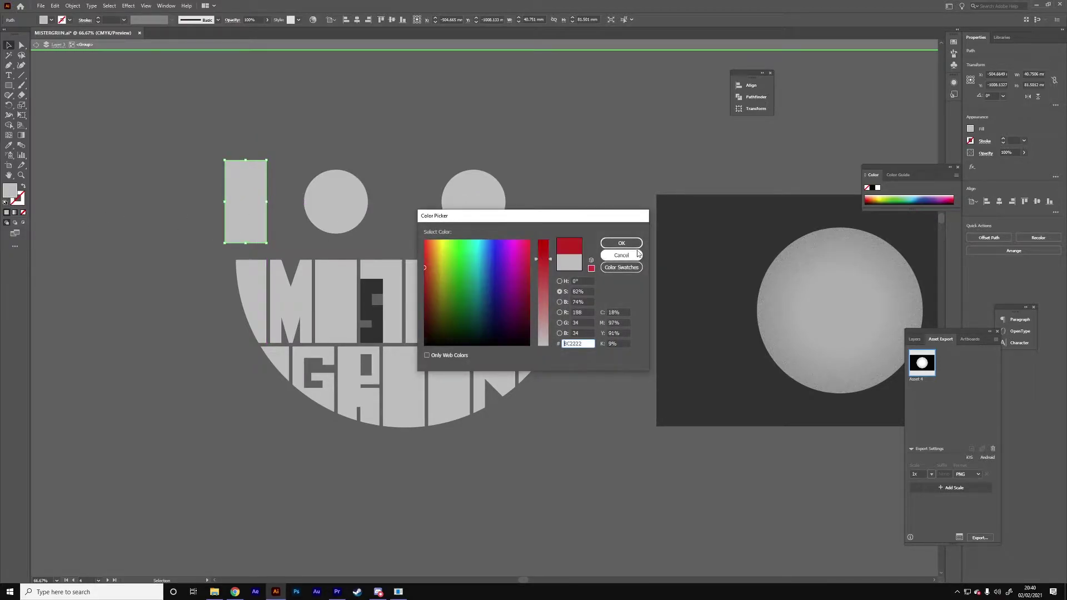
left_click(617, 256)
left_click(285, 245)
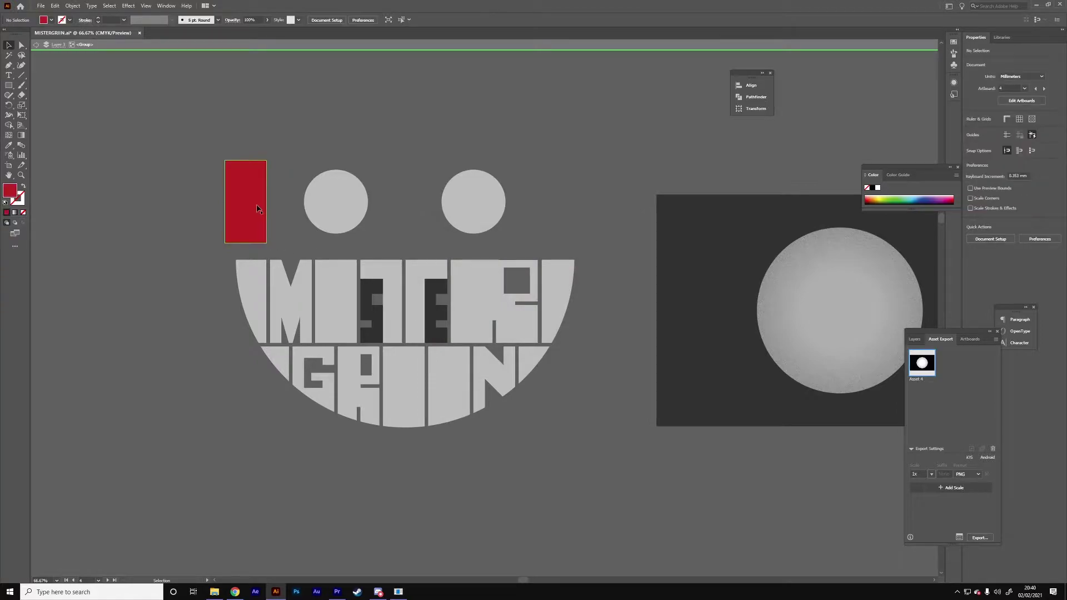
left_click_drag(256, 207, 288, 192)
key("ctrl+d")
key("ctrl+d")
key("ctrl+d")
key("ctrl+d")
key("ctrl+d")
key("ctrl+d")
Delete and restore the three rightmost red bars, then move two bars under the right eye down into the letters
left_click(604, 243)
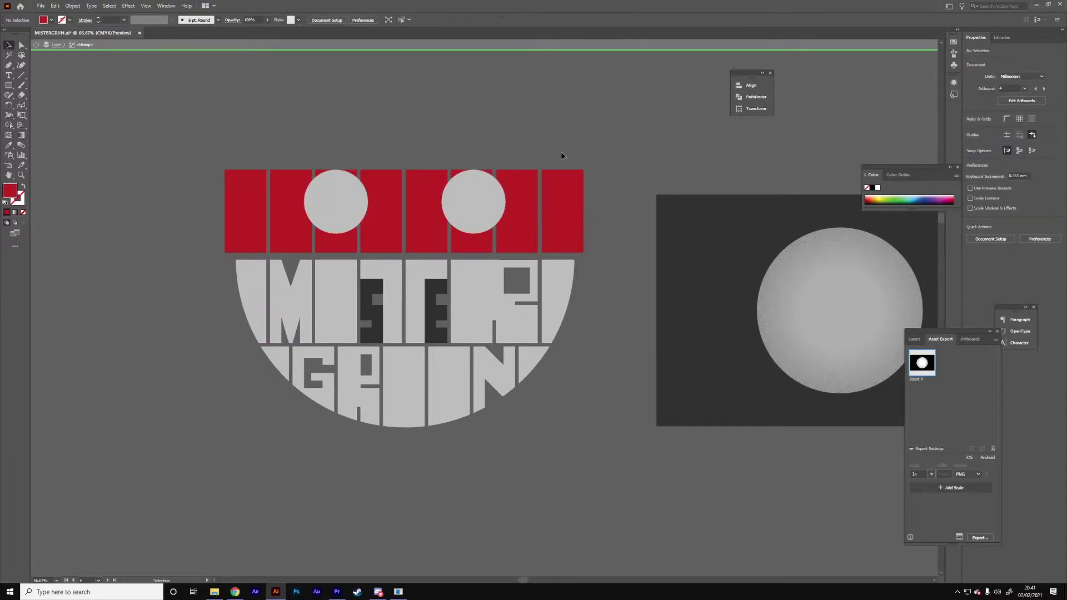
left_click_drag(593, 236, 456, 250)
key("Delete")
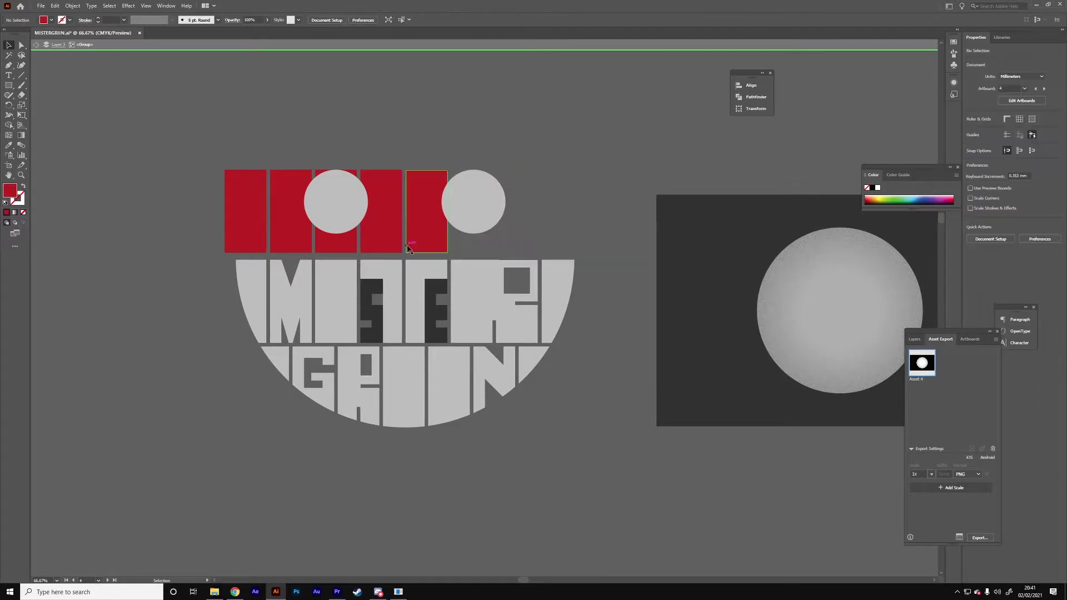
key("ctrl+z")
left_click(453, 139)
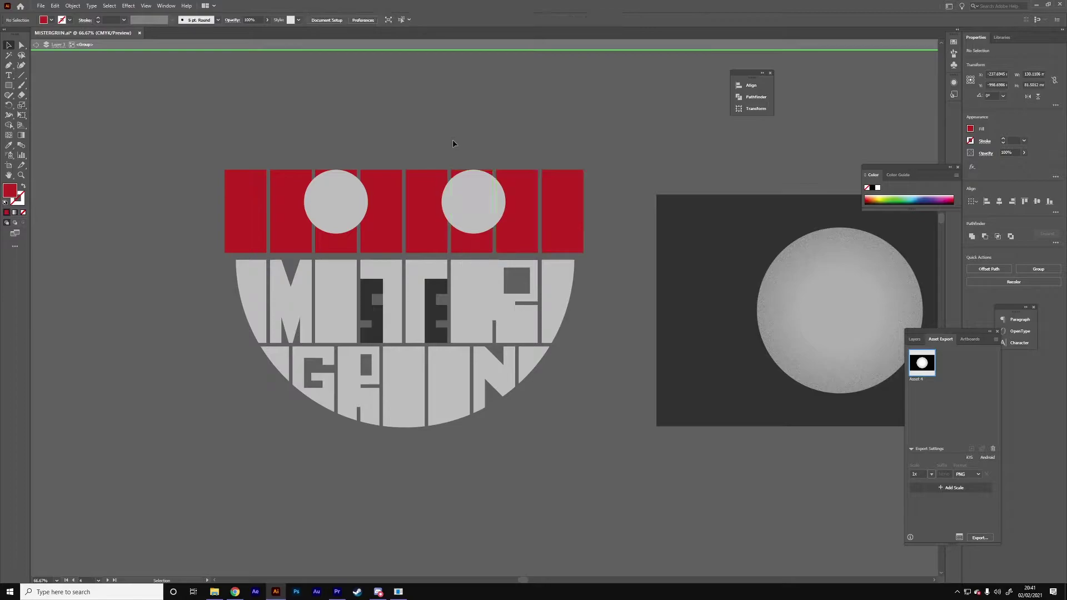
left_click(473, 239)
left_click(523, 233, "shift")
left_click_drag(524, 233, 465, 246)
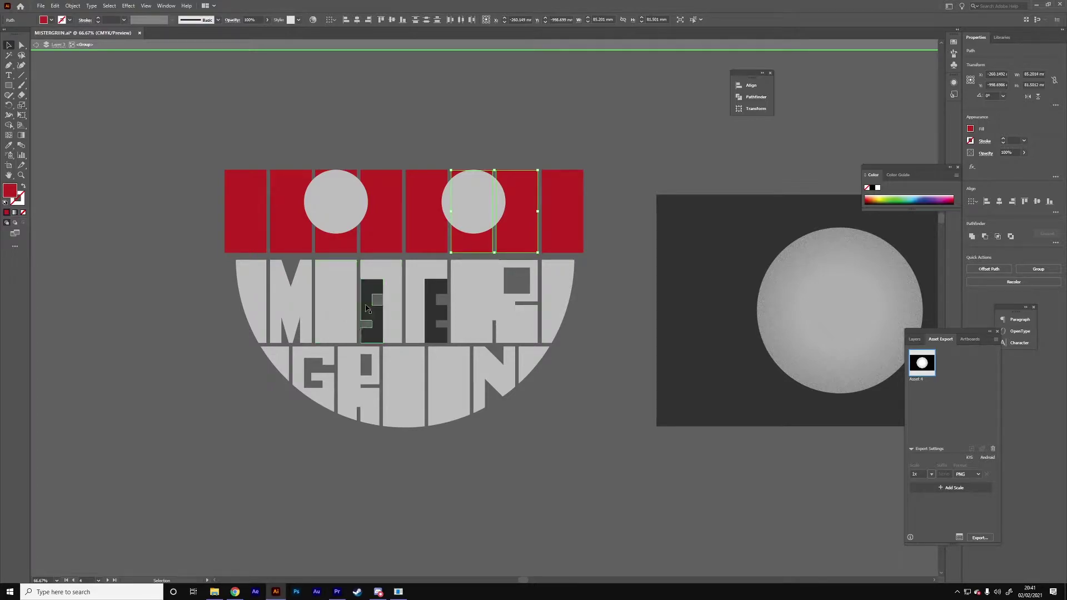
left_click(373, 295)
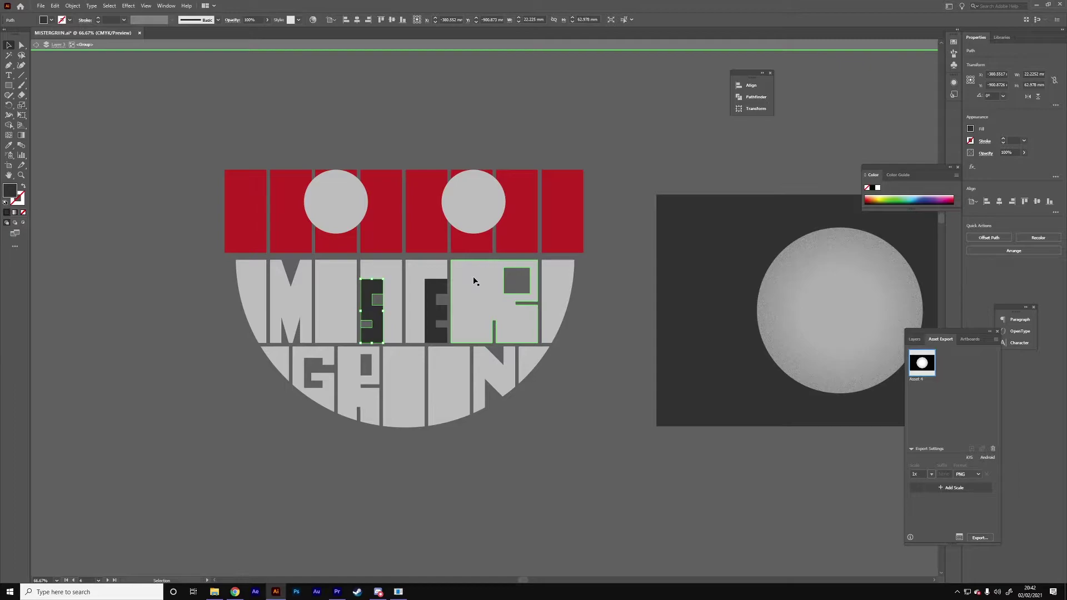
left_click(593, 311)
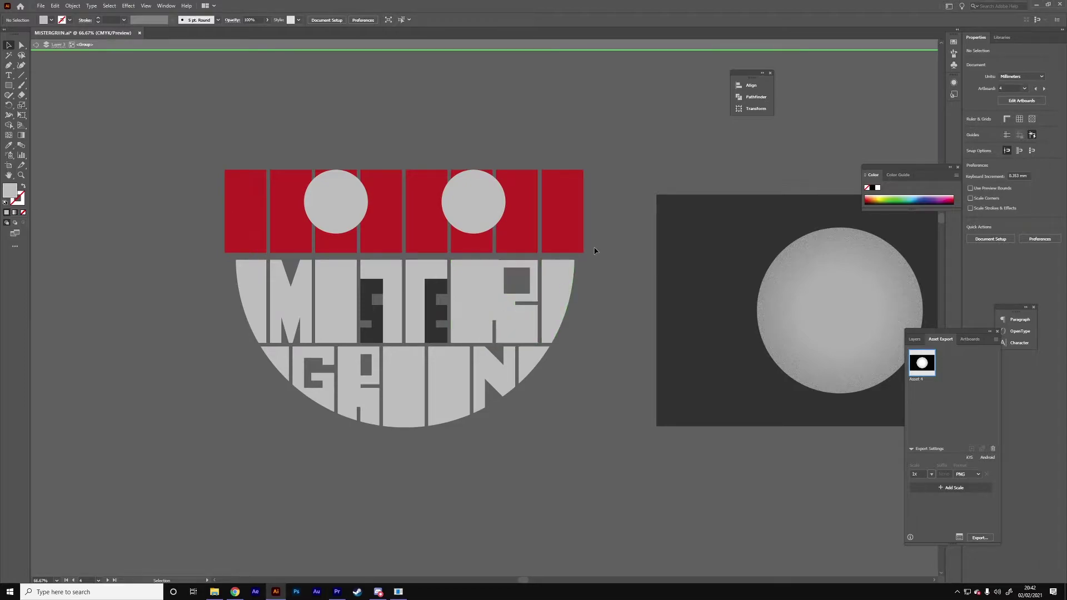
Move the rightmost red bar, then isolate and exit the red bar beside the G
left_click_drag(591, 245, 328, 355)
left_click(621, 186)
left_click(618, 175)
left_click(367, 400)
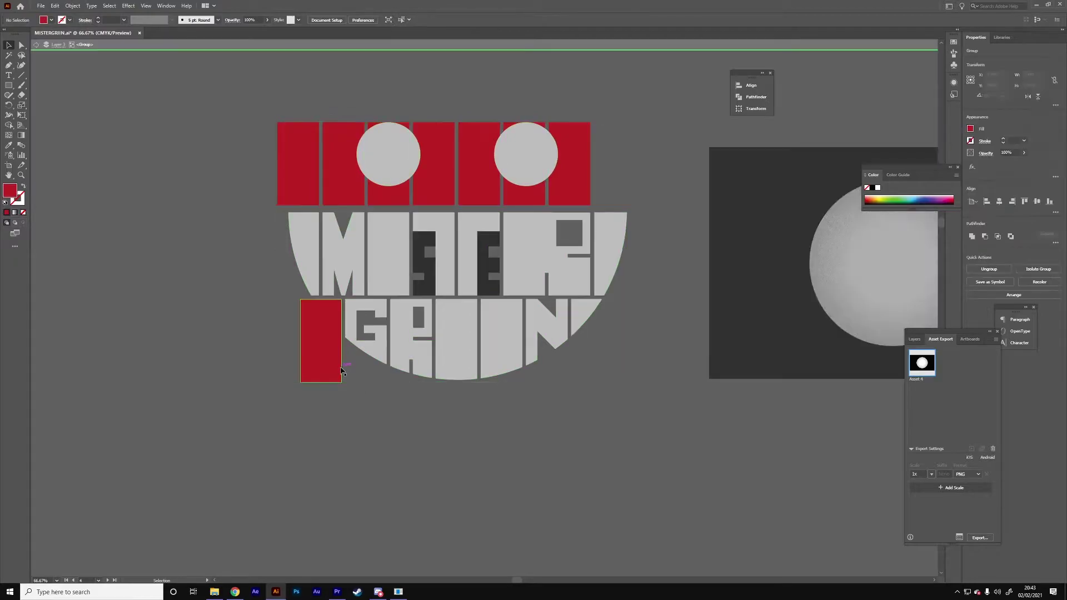
left_click(311, 356)
double_click(315, 356)
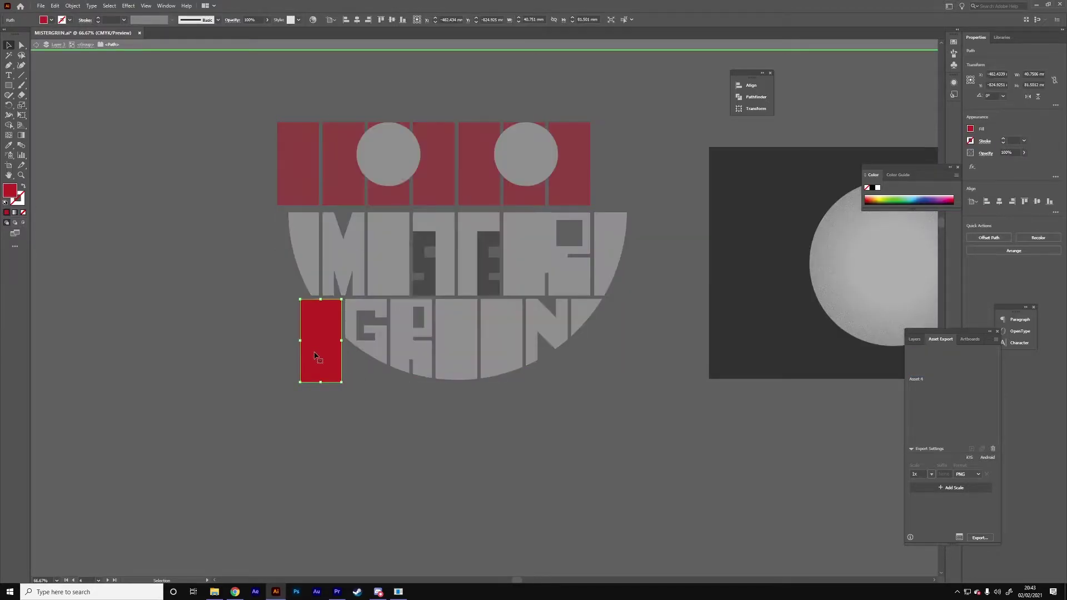
left_click(298, 340)
key("Escape")
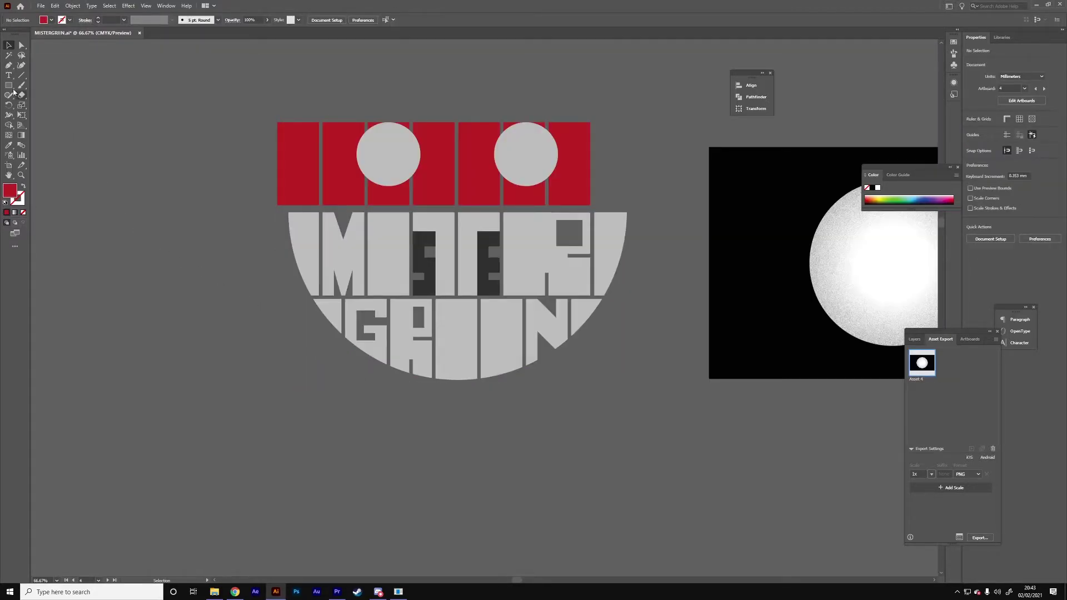
At 100% zoom, select the left eye circle and its red bar, then switch to Shape Builder
key("ctrl+plus")
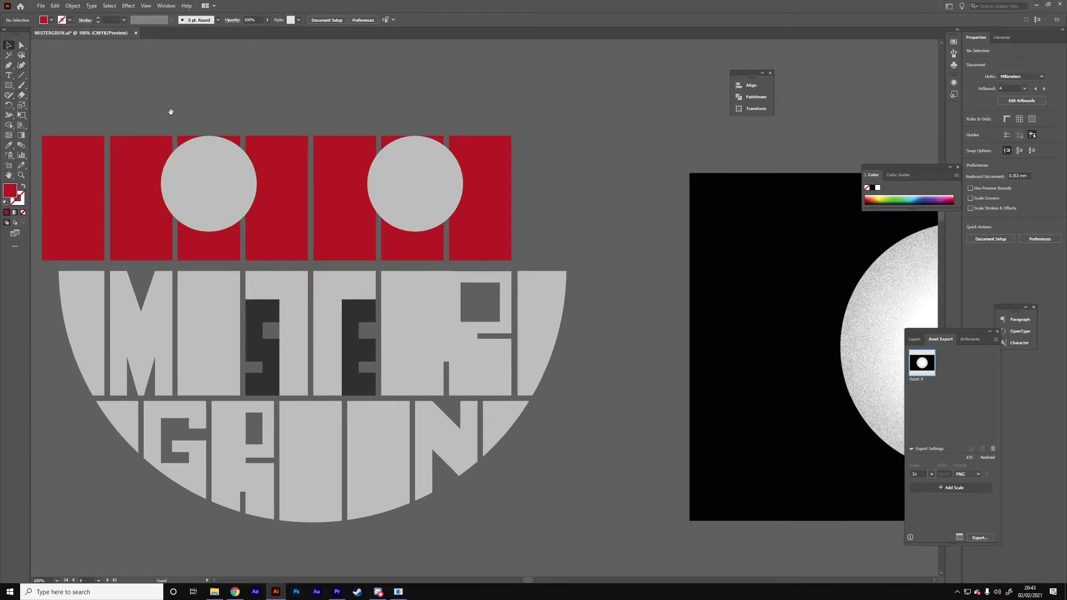
left_click_drag(172, 109, 281, 132)
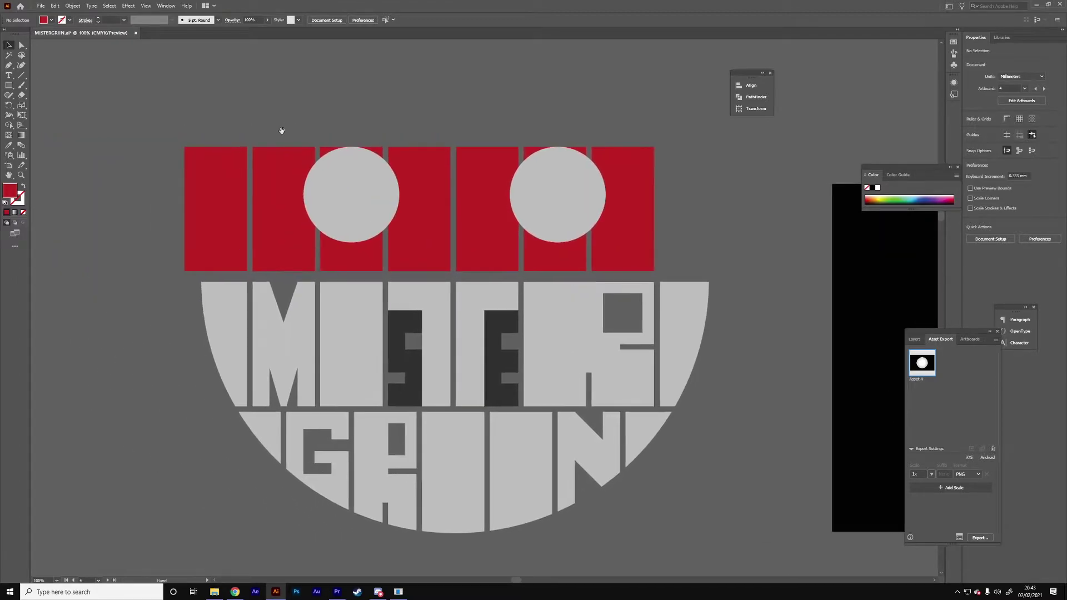
double_click(347, 171)
left_click(303, 160, "shift")
key("shift+m")
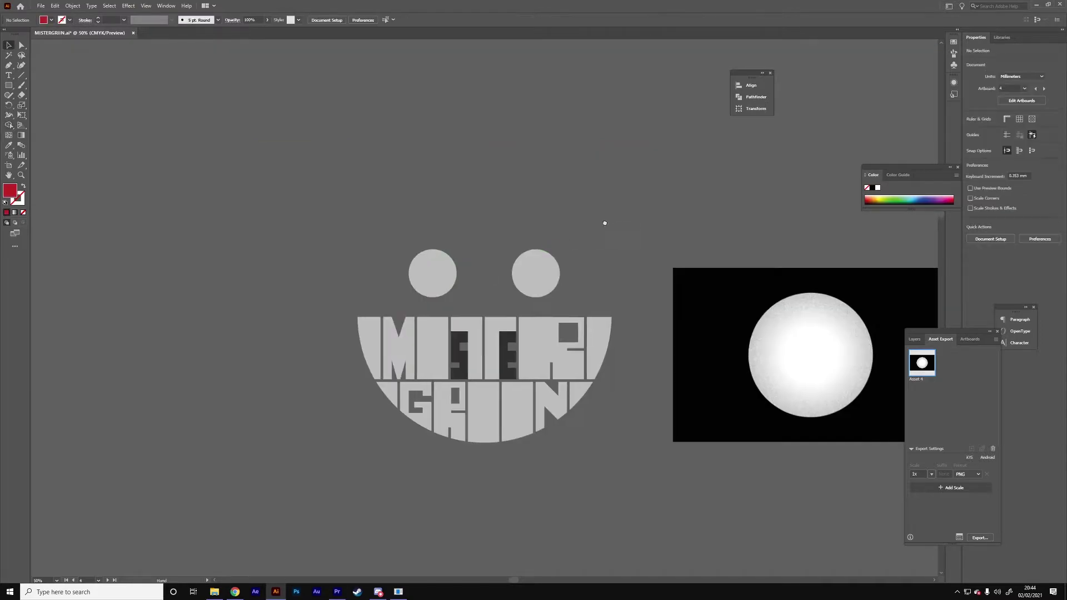
Apply Grain at intensity 35 to the white gradient circle and shift its radial gradient centre upward
scroll(603, 222, "right", 5)
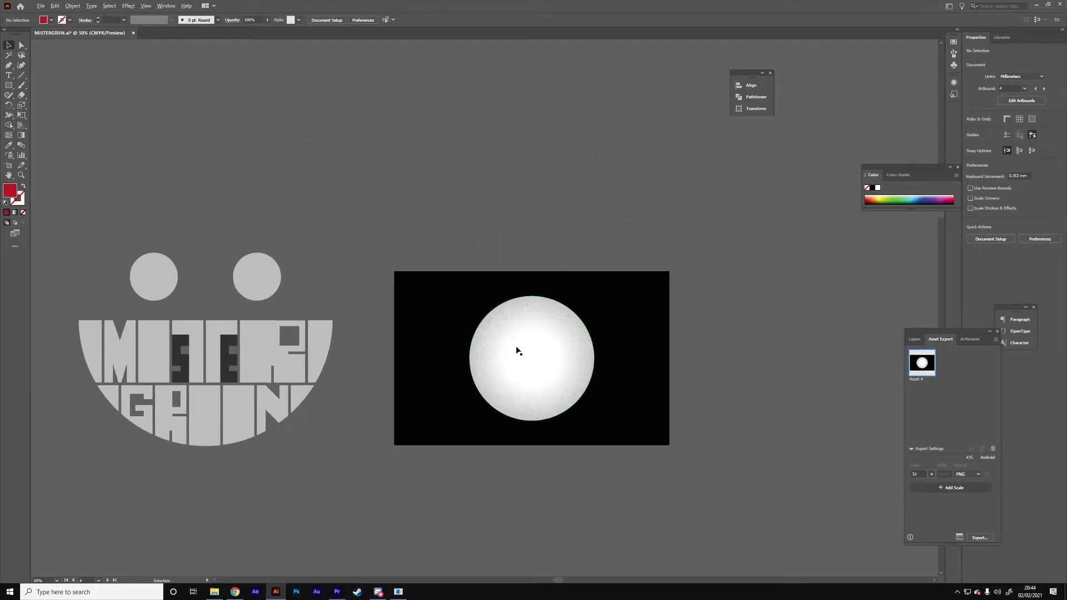
scroll(516, 350, "up", 2)
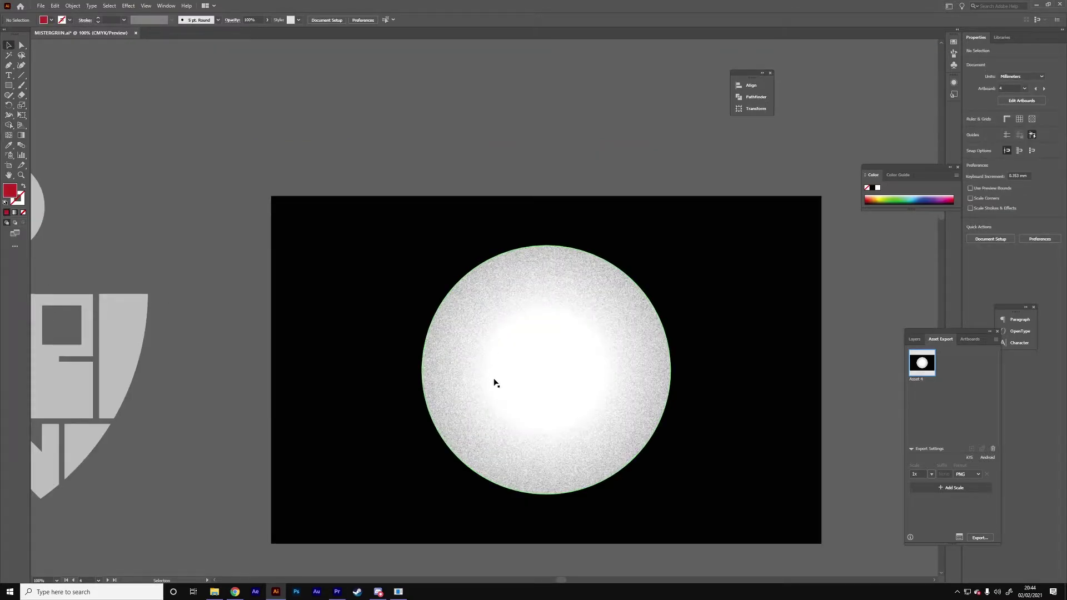
left_click(465, 366)
left_click(135, 6)
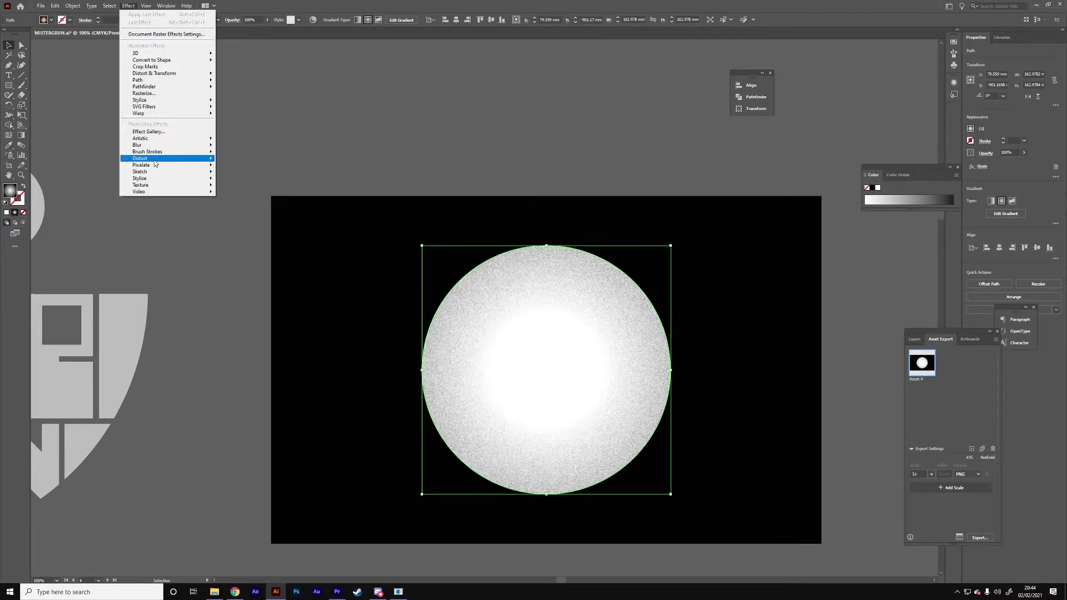
mouse_move(200, 185)
left_click(250, 195)
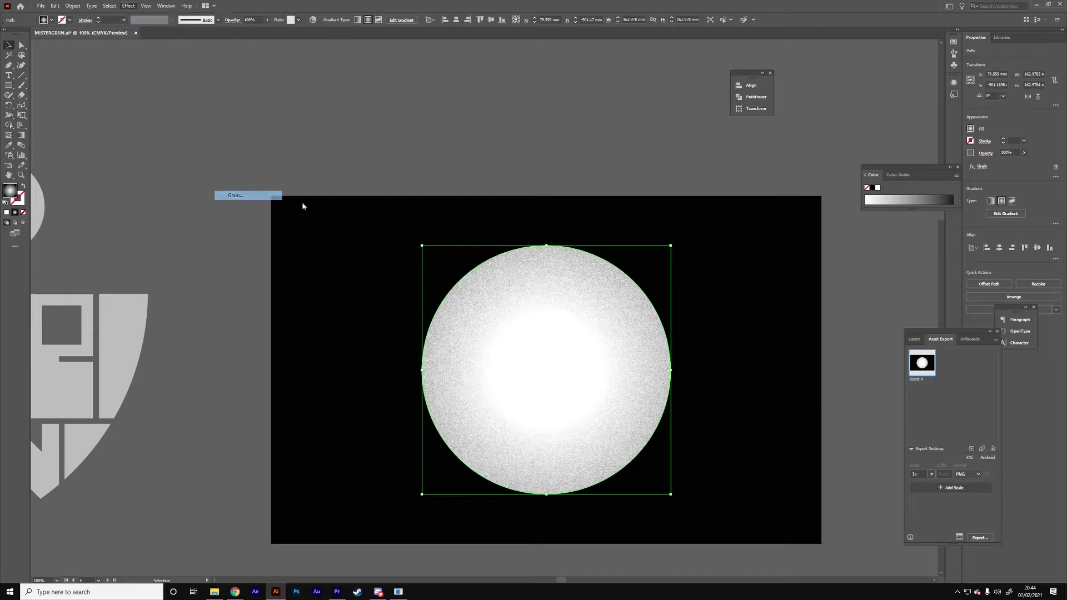
left_click(576, 313)
left_click(359, 315, "alt")
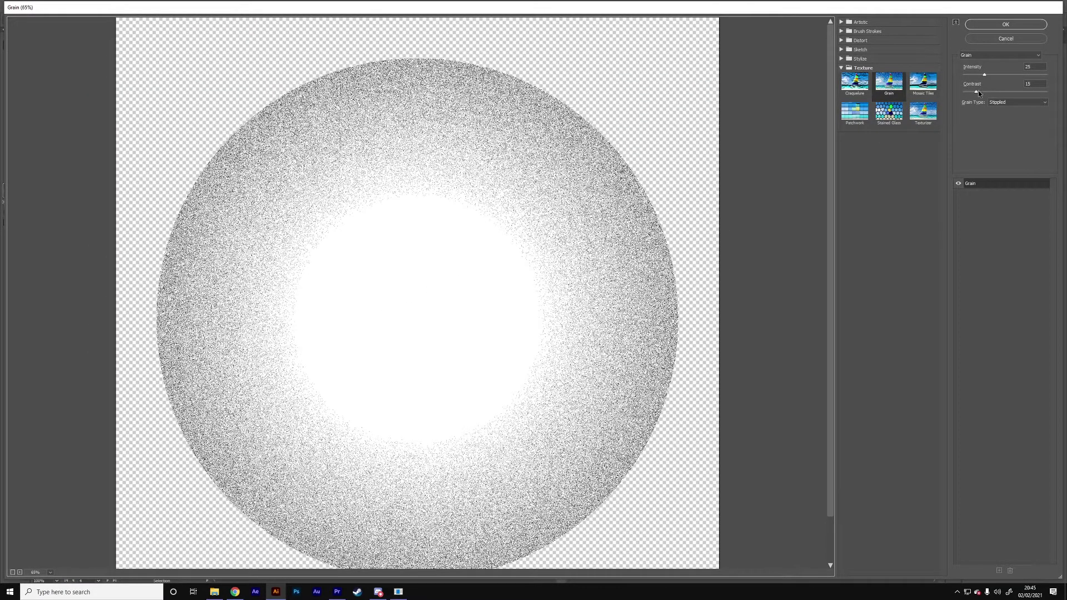
left_click_drag(985, 75, 992, 76)
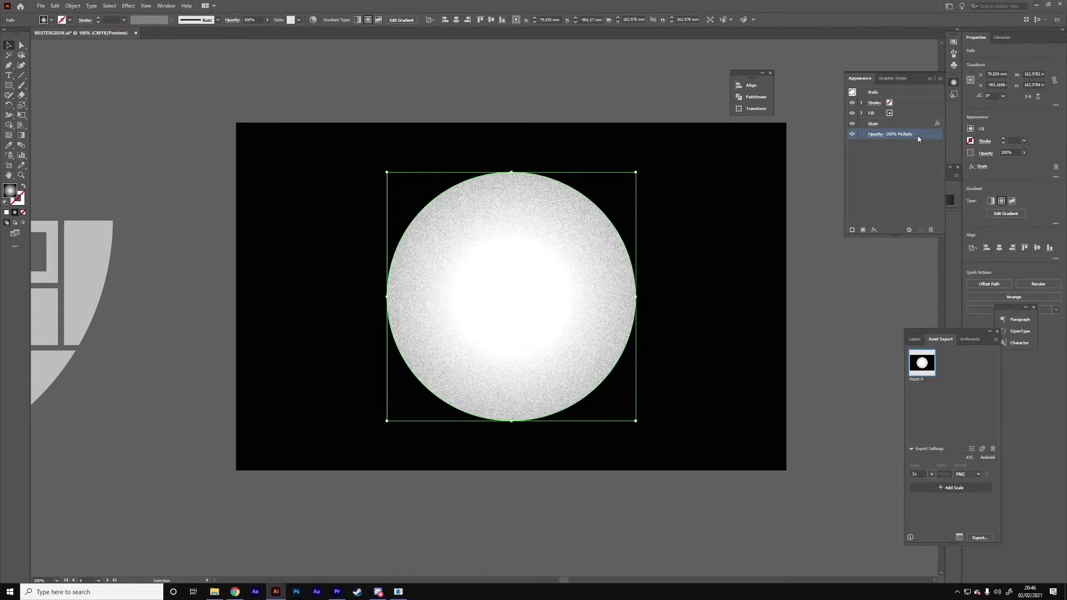
left_click_drag(509, 253, 507, 227)
Zoom out to the two face artboards and move the black background rectangle aside and back
key("ctrl+minus")
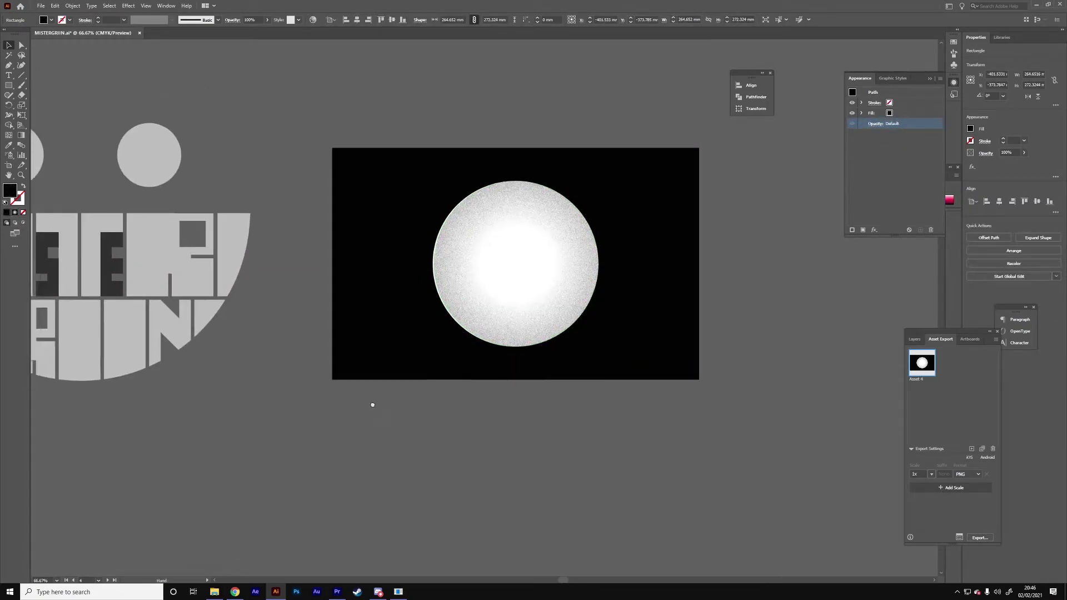
left_click_drag(369, 405, 539, 95)
scroll(478, 204, "up", 1)
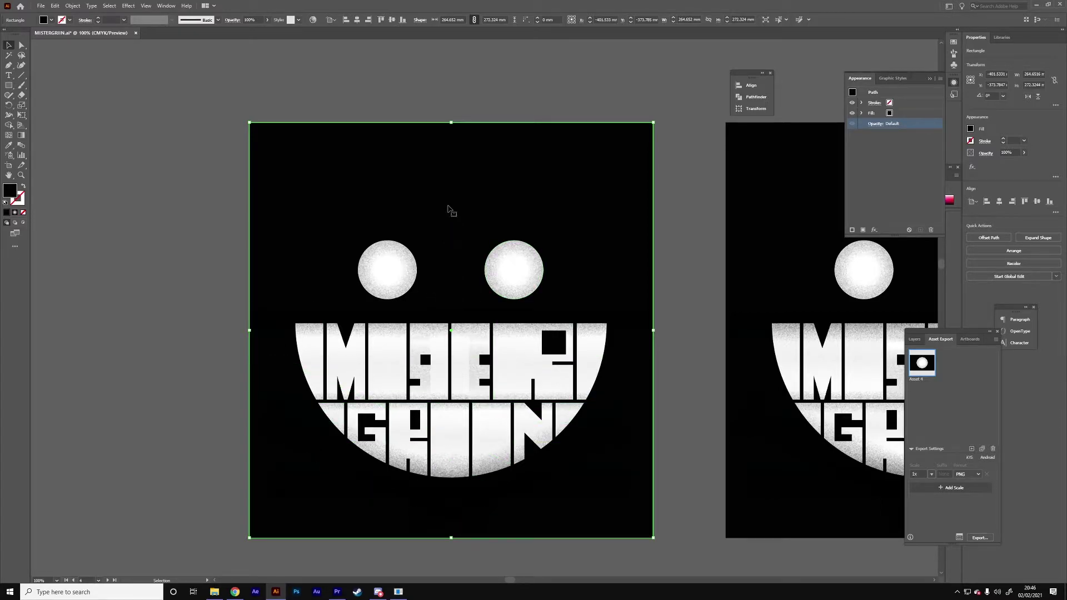
left_click_drag(451, 183, 78, 151)
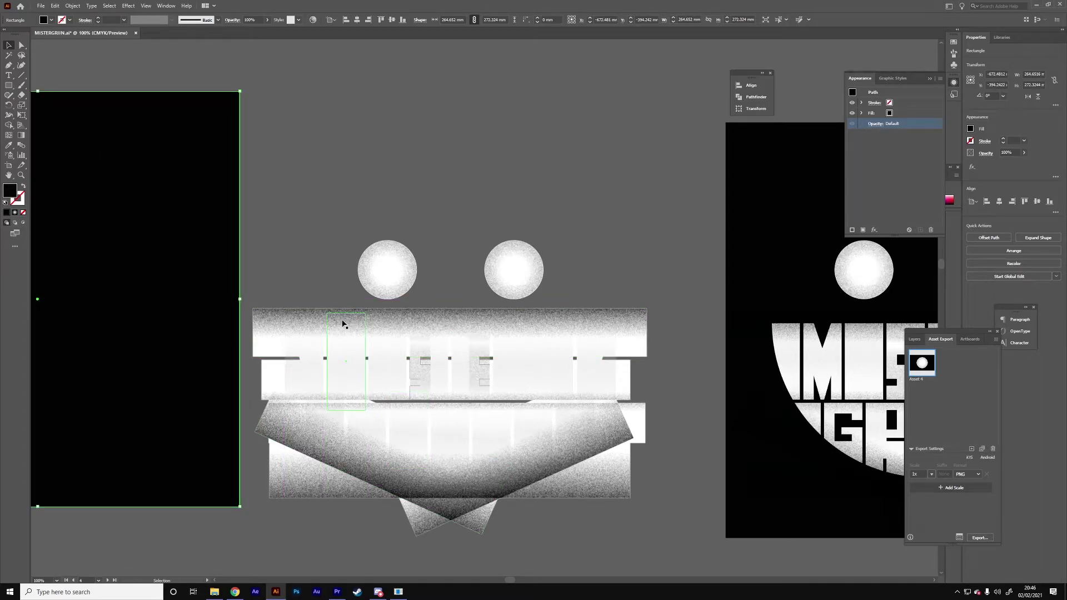
left_click_drag(218, 311, 384, 341)
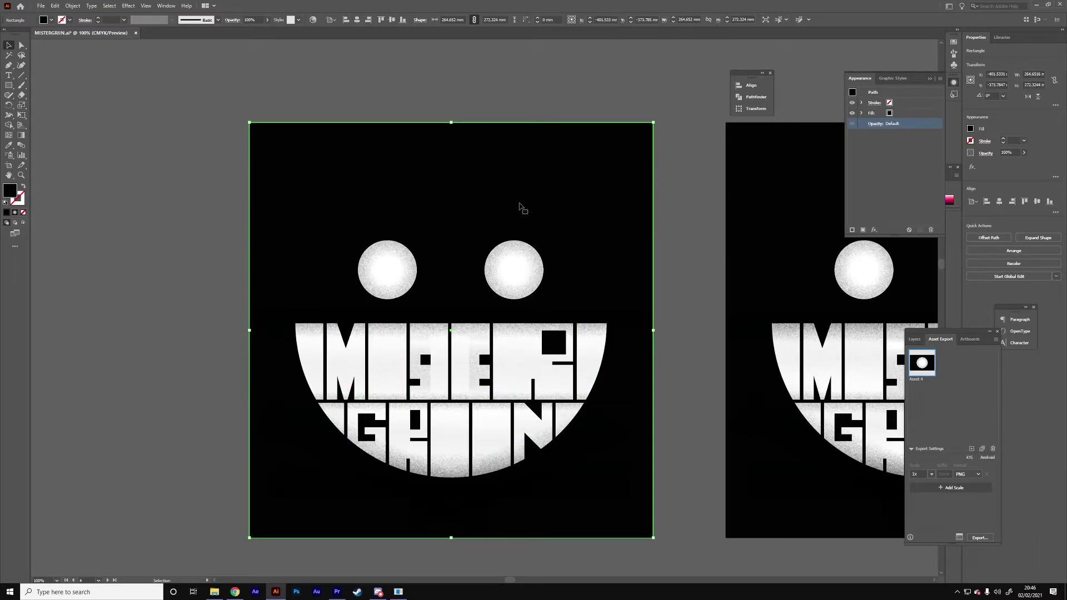
scroll(493, 307, "down", 1)
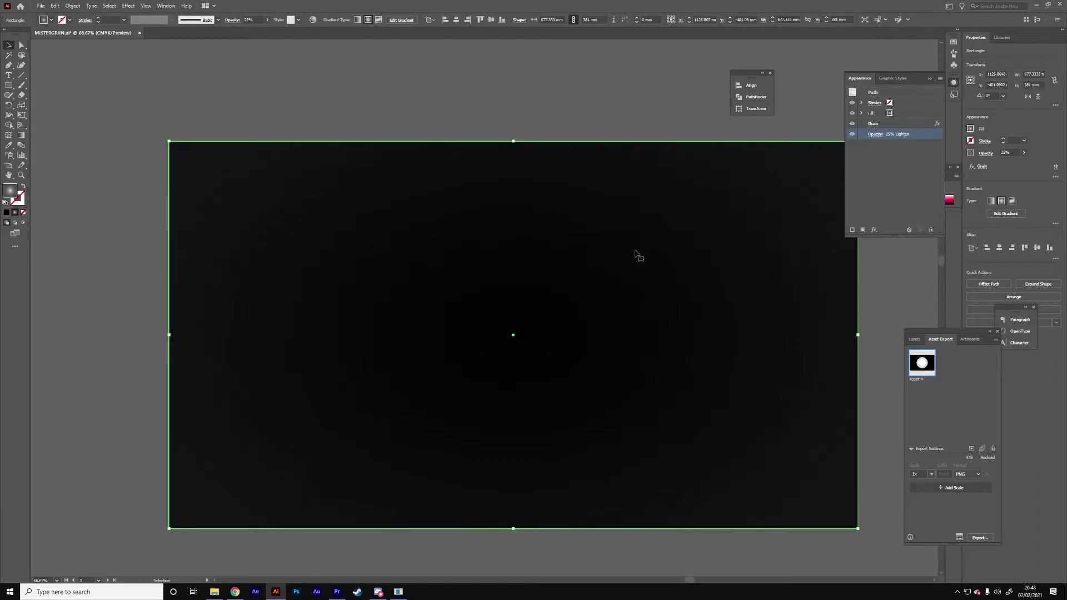
scroll(635, 250, "down", 1)
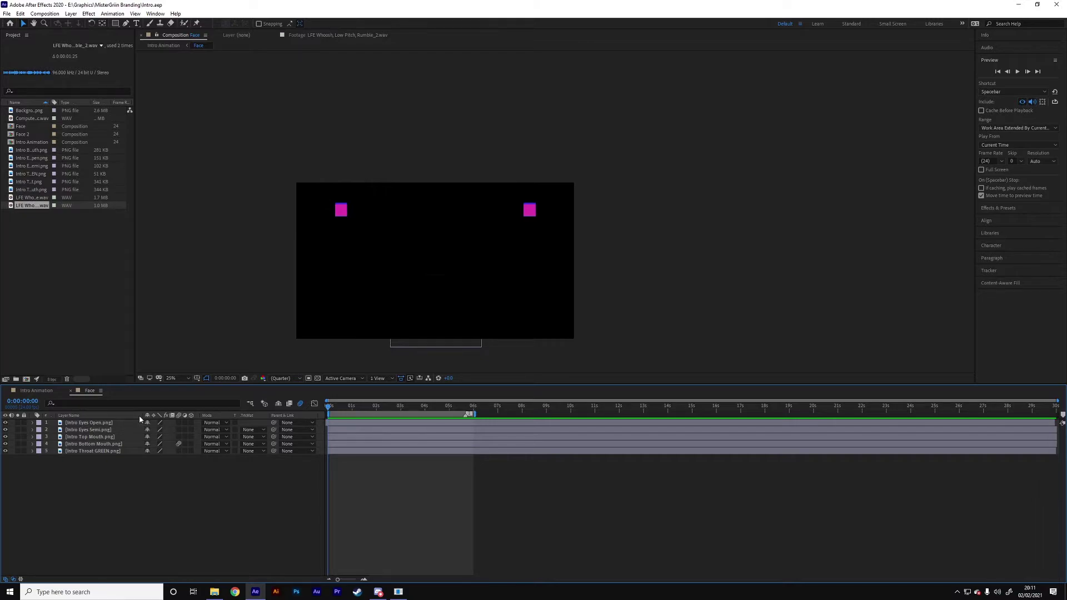
Select the eyes, mouth and throat layers one by one to check their bounds in the Face composition
left_click(128, 430)
left_click(113, 443)
left_click(101, 451)
left_click(91, 481)
left_click(529, 215)
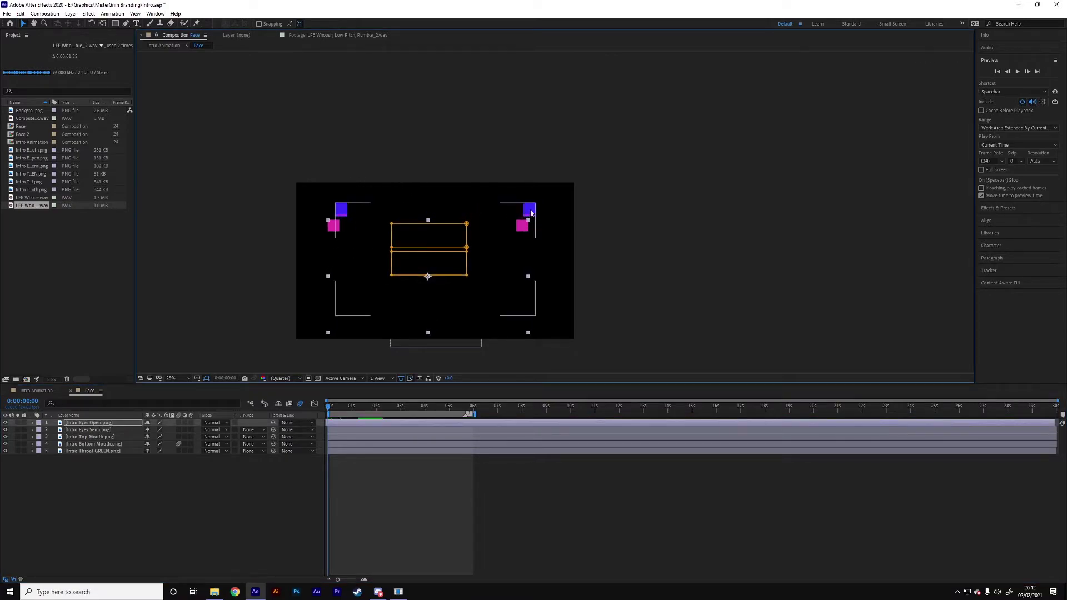
left_click(537, 221)
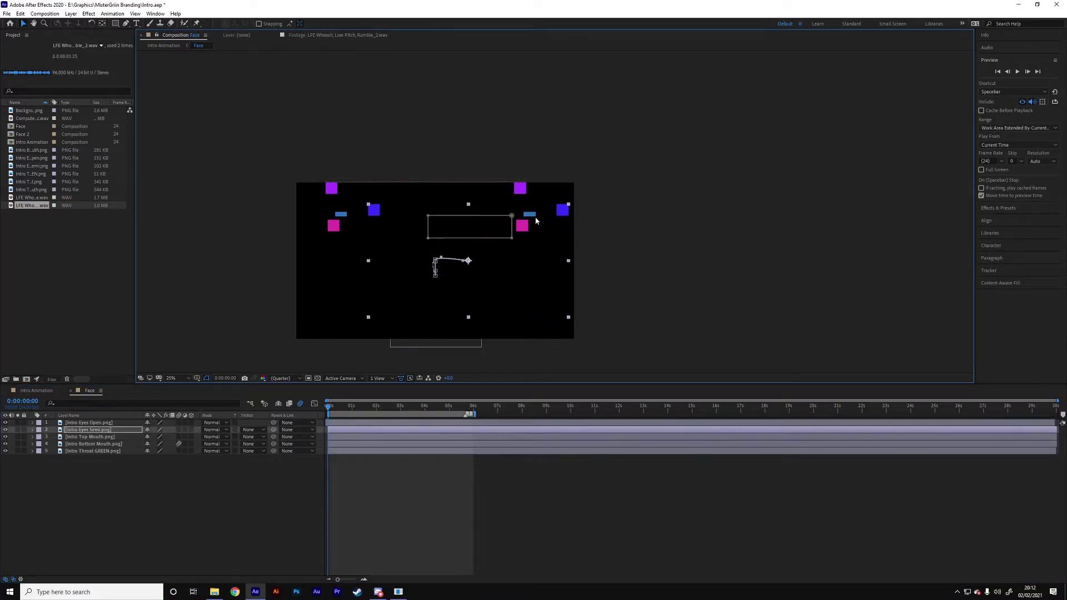
left_click(534, 243)
left_click(628, 265)
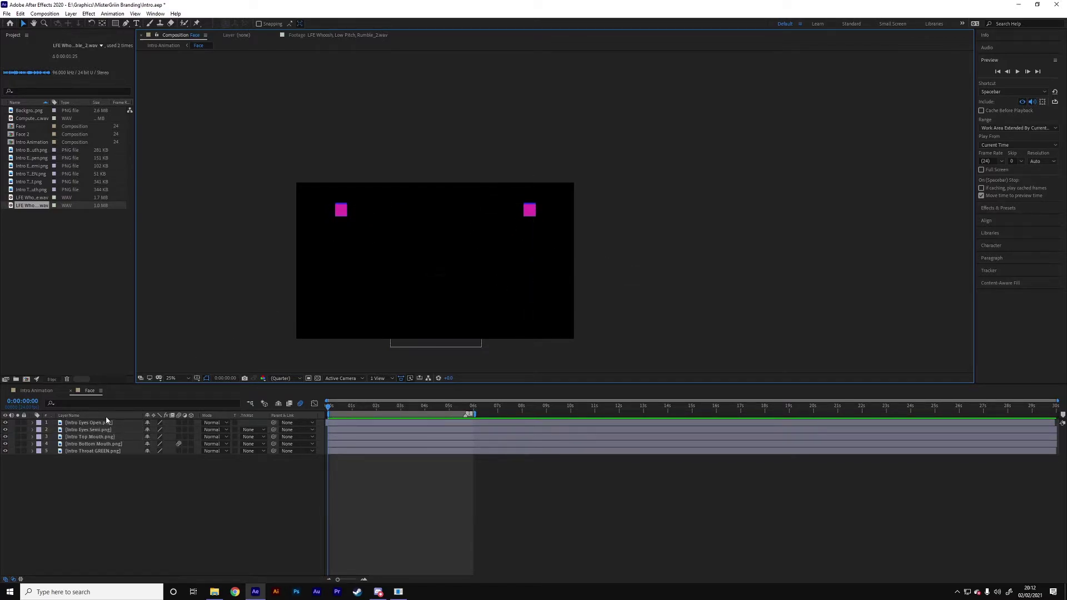
Step through the five timeline layers, go to frame 6, and expand Intro Eyes Open's masks
left_click(83, 423)
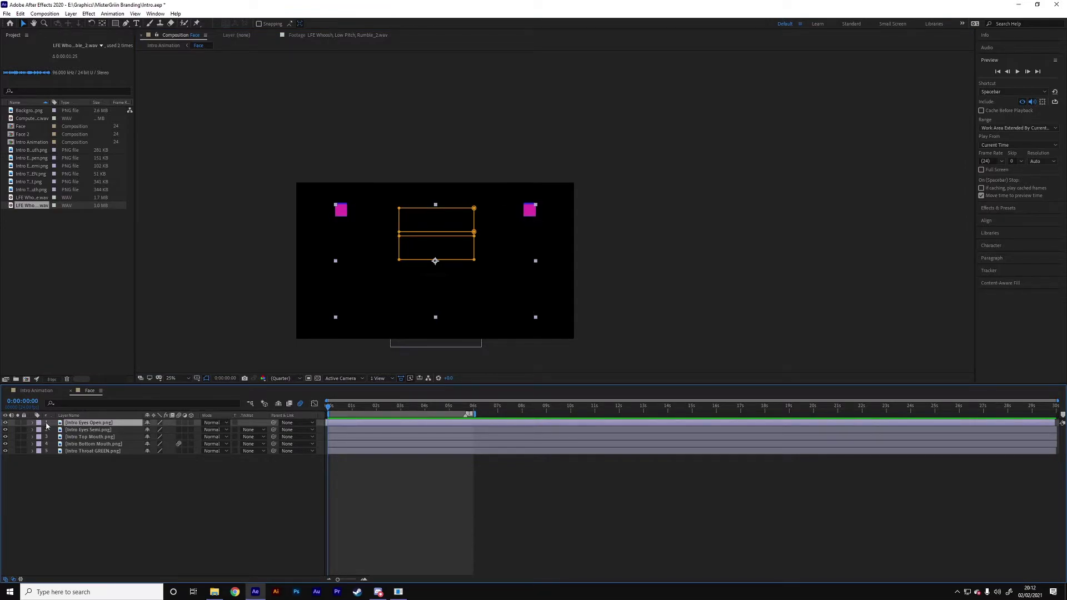
left_click(89, 430)
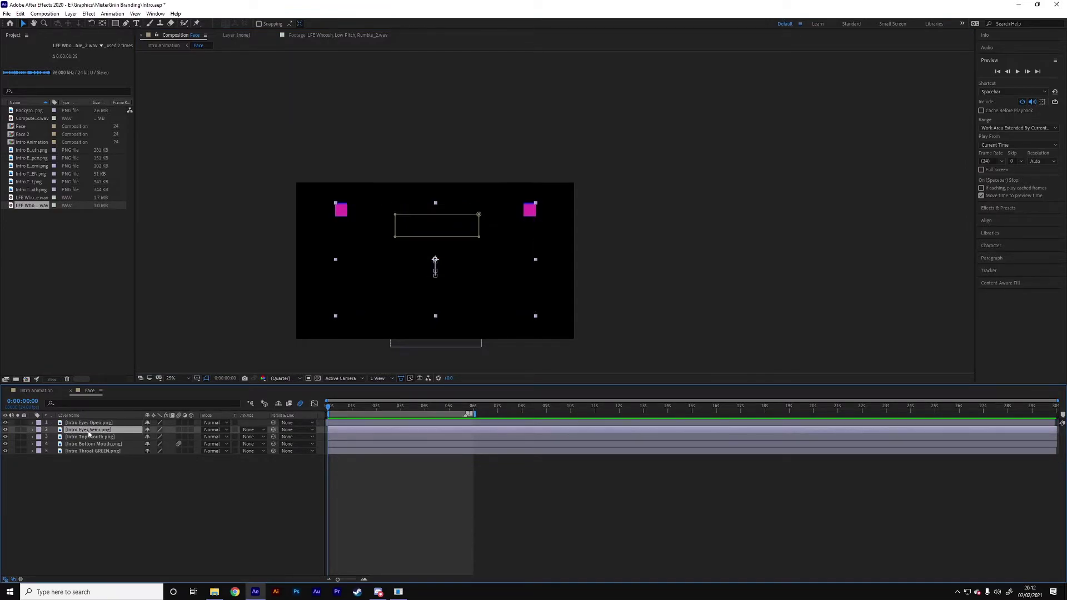
left_click(91, 437)
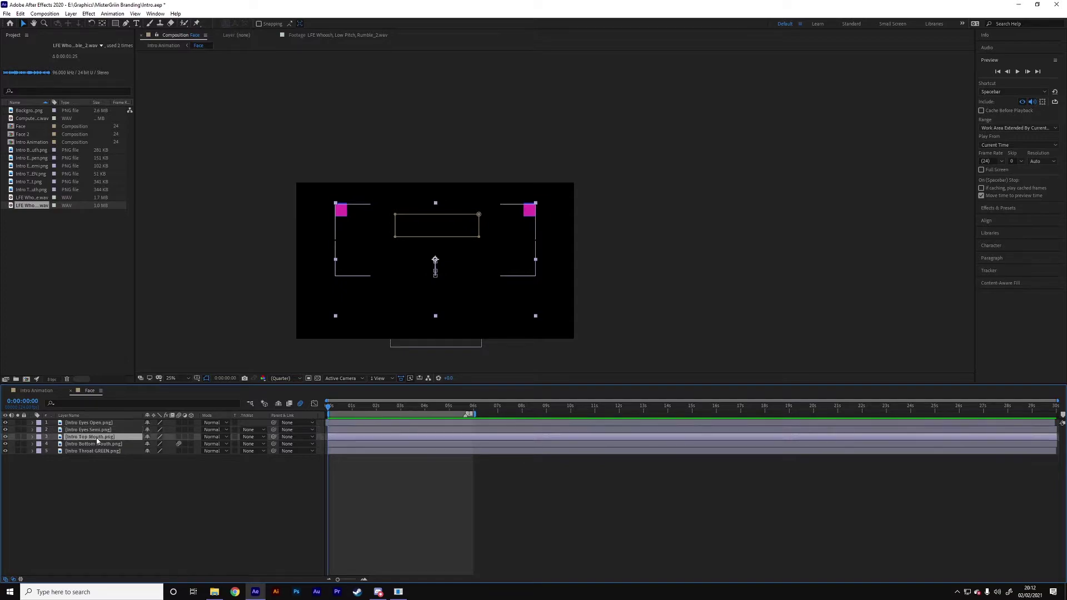
left_click(96, 444)
left_click(105, 452)
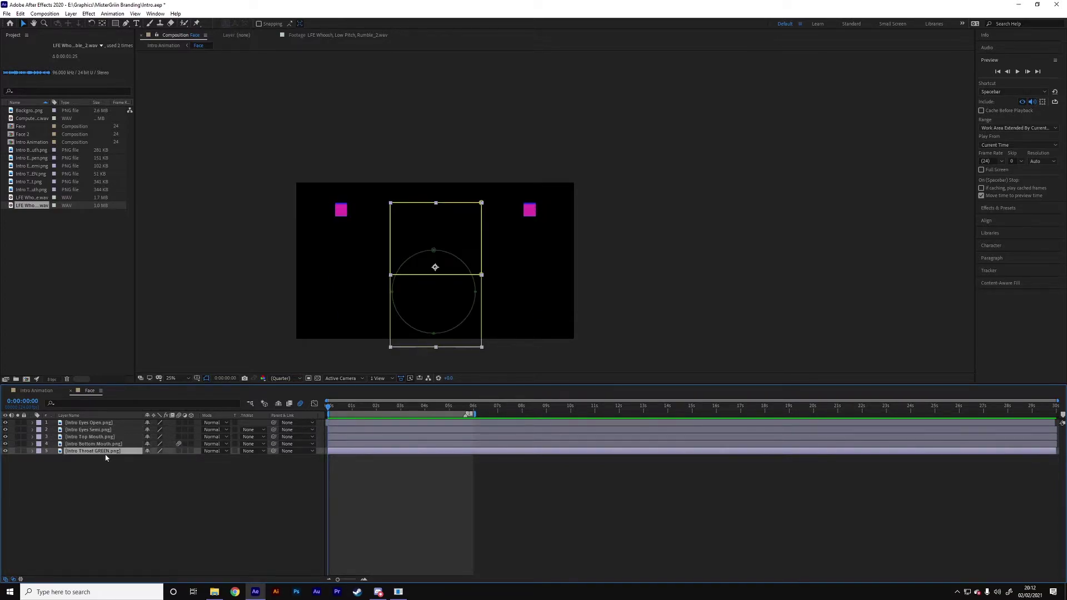
left_click(336, 366)
left_click_drag(329, 407, 339, 409)
left_click(34, 423)
left_click(75, 431)
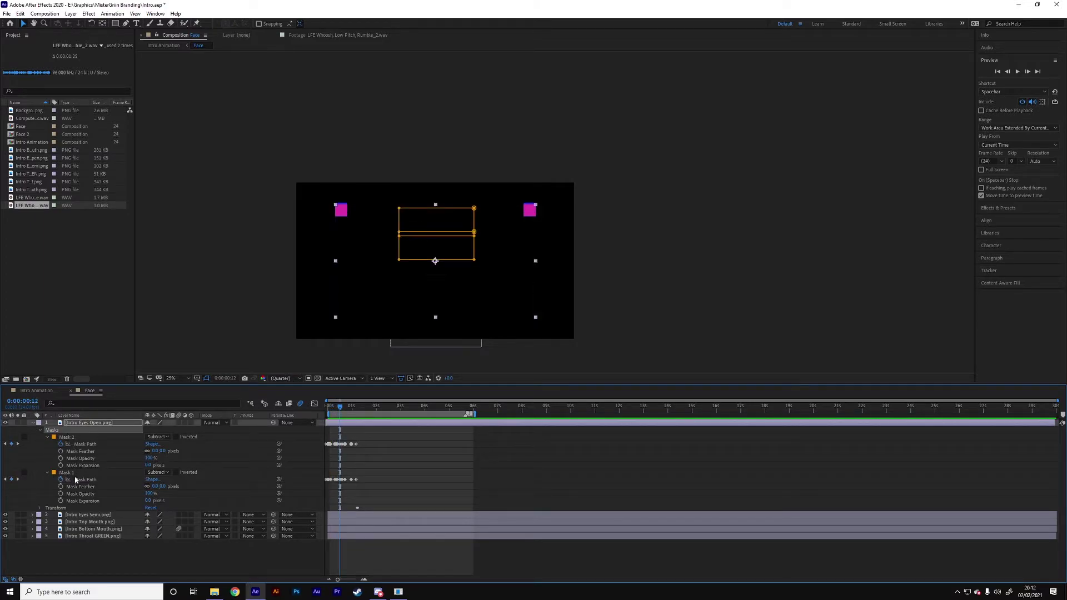
left_click(95, 472)
left_click_drag(335, 408, 344, 408)
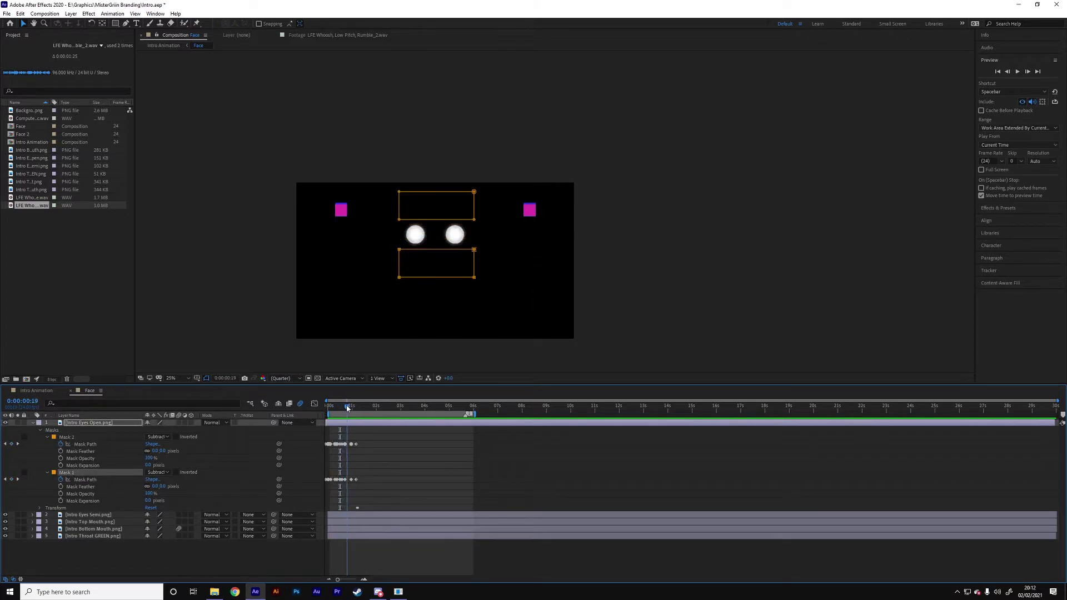
left_click_drag(347, 408, 325, 415)
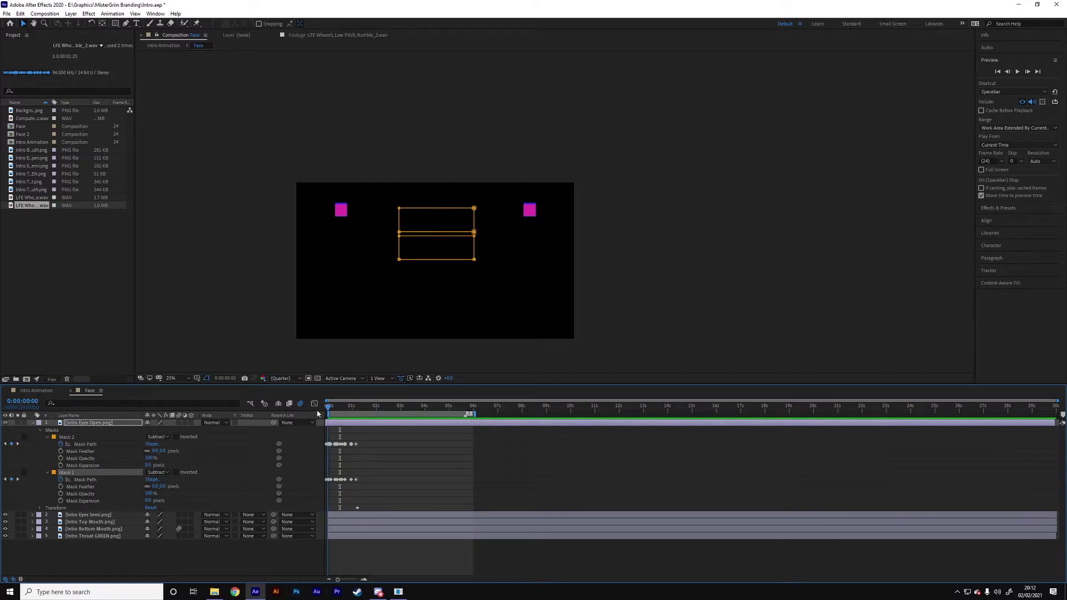
key("space")
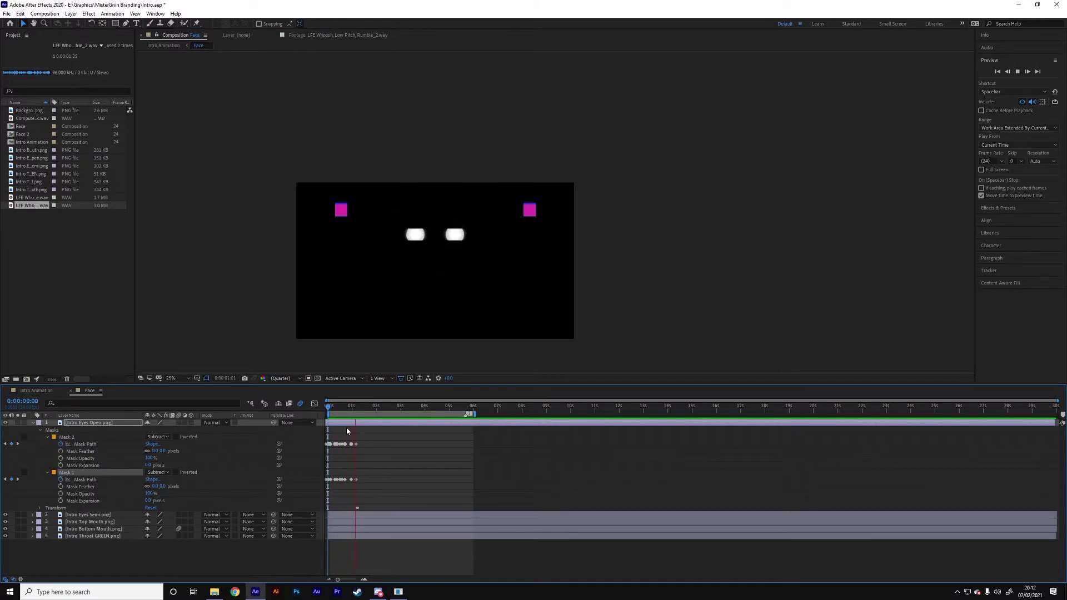
key("space")
mouse_move(360, 408)
left_mouse_down()
mouse_move(375, 410)
mouse_move(364, 414)
left_mouse_up()
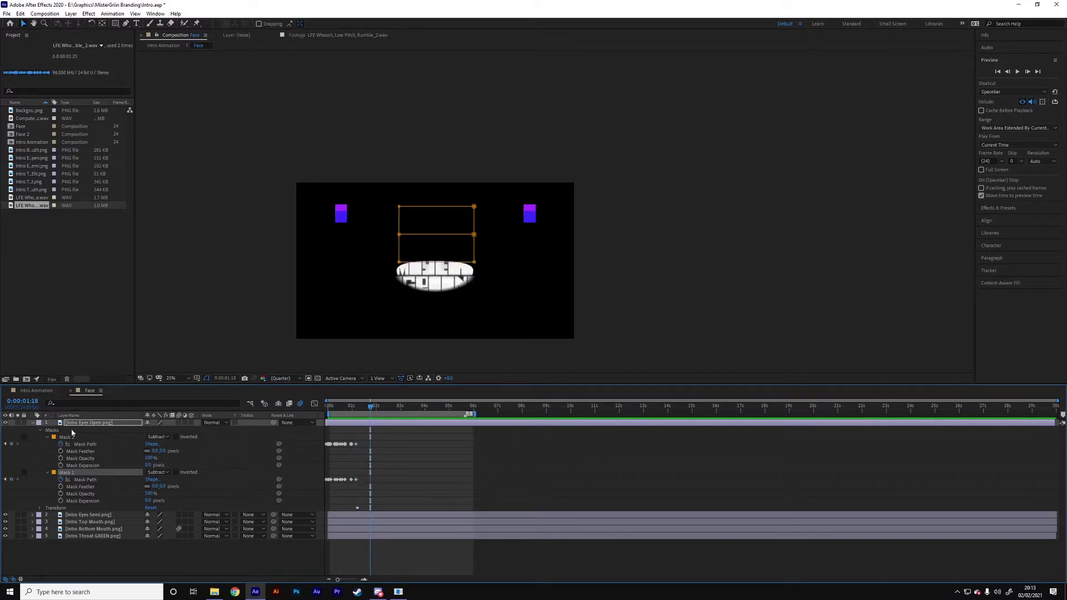
Collapse Intro Eyes Open, expand Intro Eyes Semi, and scrub from 0:00:01:09 through 0:00:05:09
right_click(36, 430)
key("Escape")
left_click(33, 423)
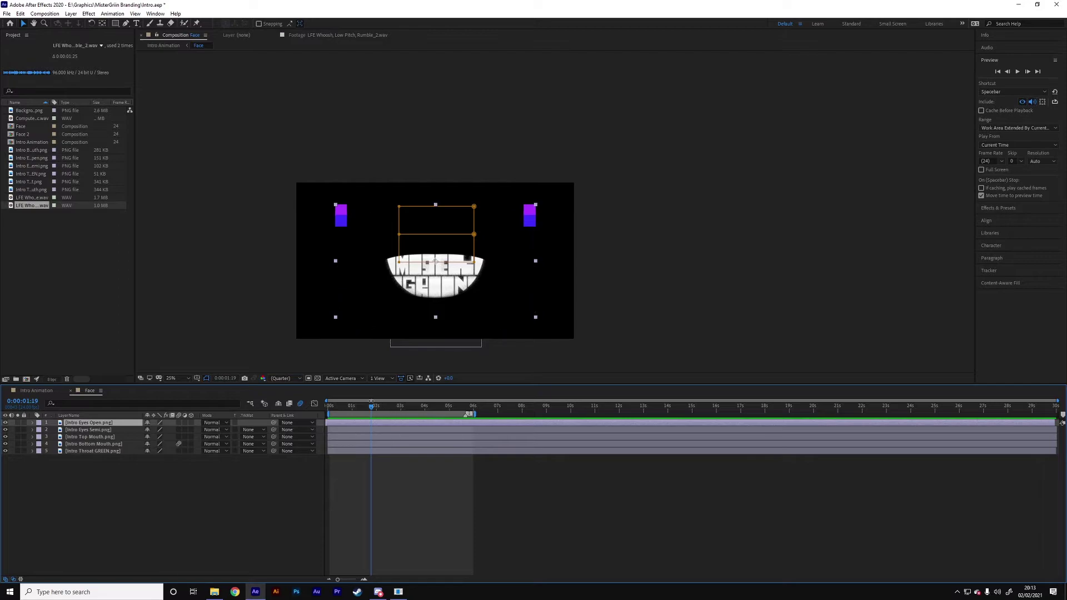
left_click_drag(367, 410, 361, 410)
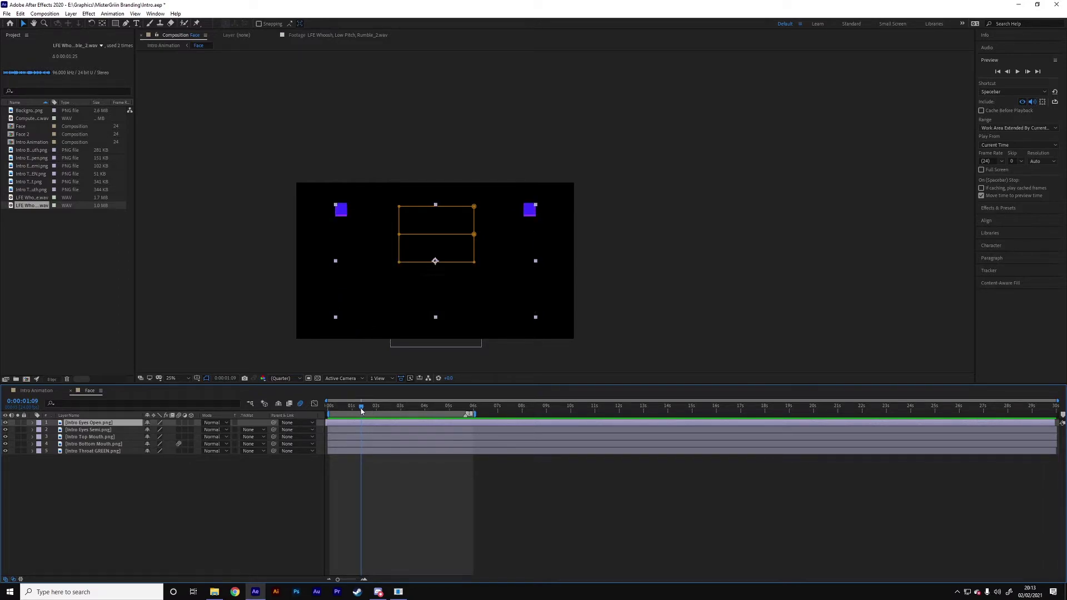
left_click(32, 431)
left_click_drag(361, 409, 433, 415)
left_click(359, 431)
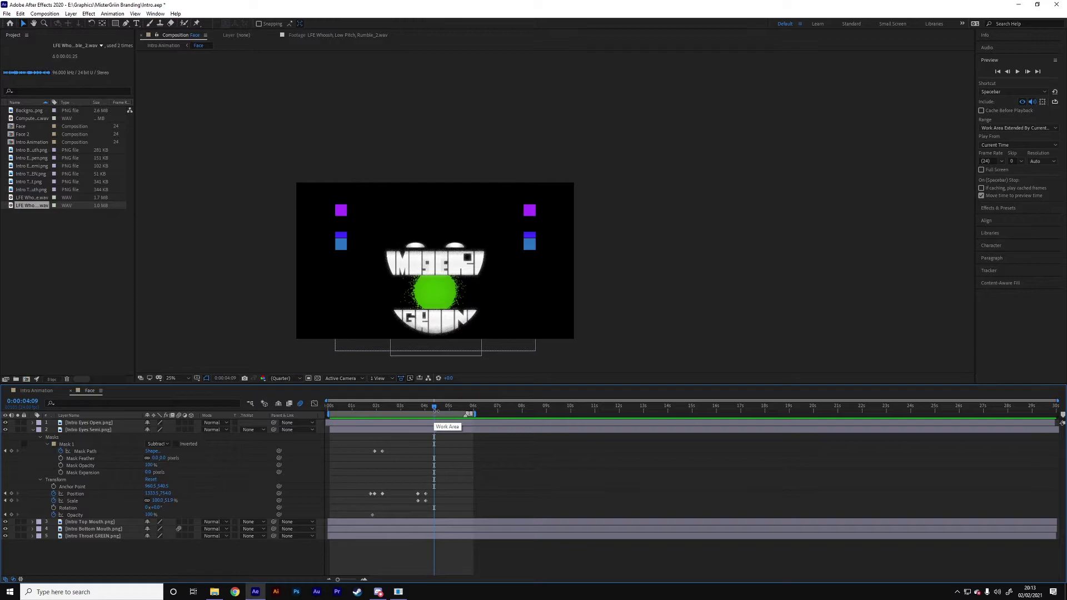
left_click_drag(435, 409, 398, 422)
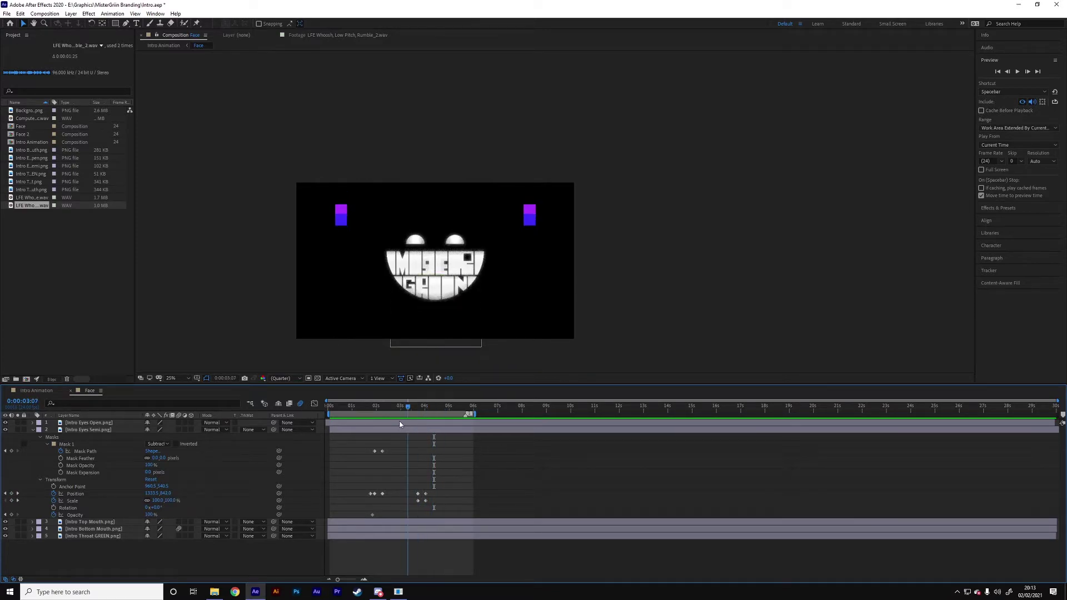
Collapse Intro Eyes Semi, expand both mouth layers, select the top mouth's Mask 3, and scrub back
left_click(32, 430)
left_click(31, 437)
left_click(33, 535)
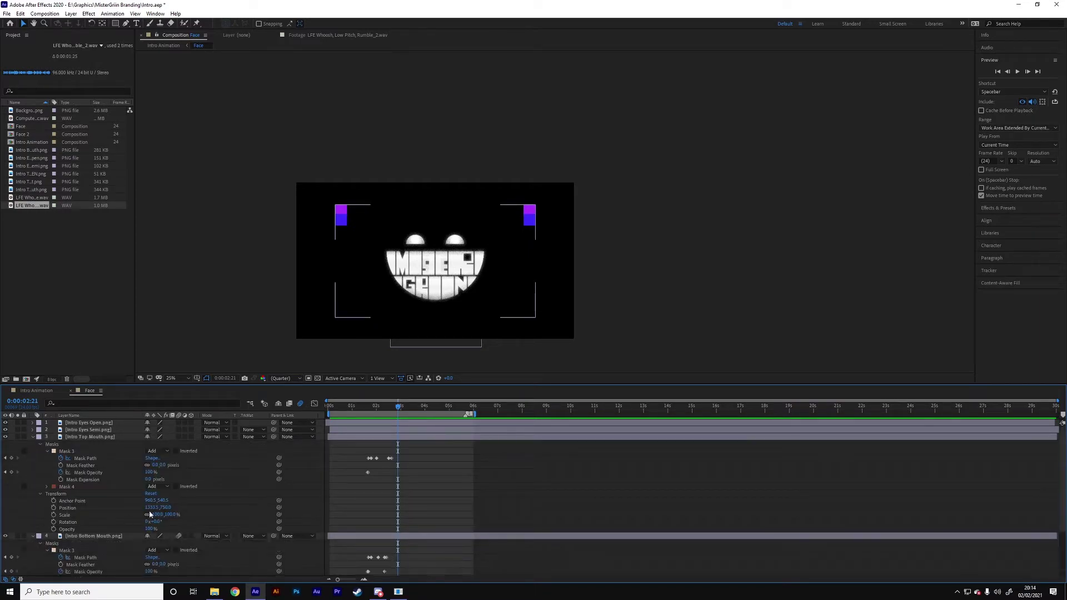
scroll(368, 426, "down", 3)
scroll(367, 431, "up", 3)
left_click(66, 451)
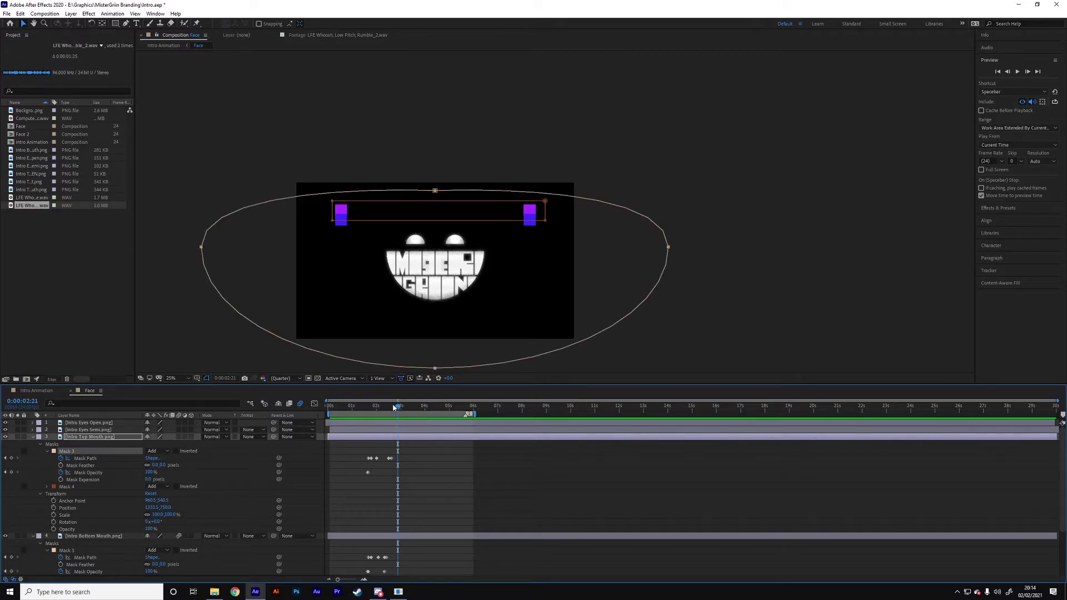
left_click_drag(393, 408, 410, 437)
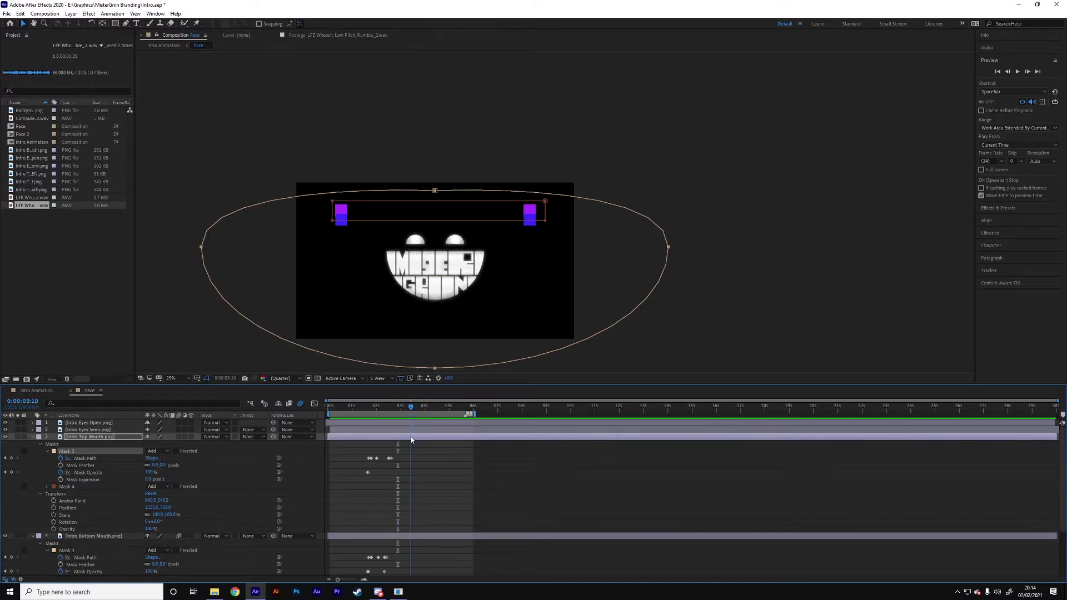
Scrub the Intro Bottom Mouth layer to watch the mouth open onto the green throat
left_click(33, 438)
left_click(86, 444)
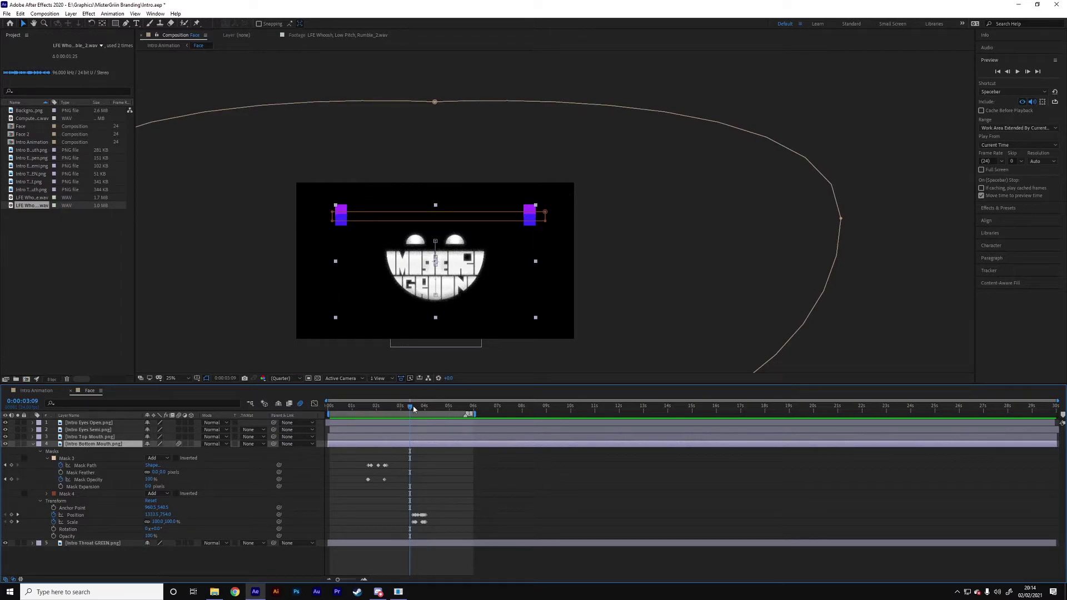
left_click_drag(410, 406, 424, 412)
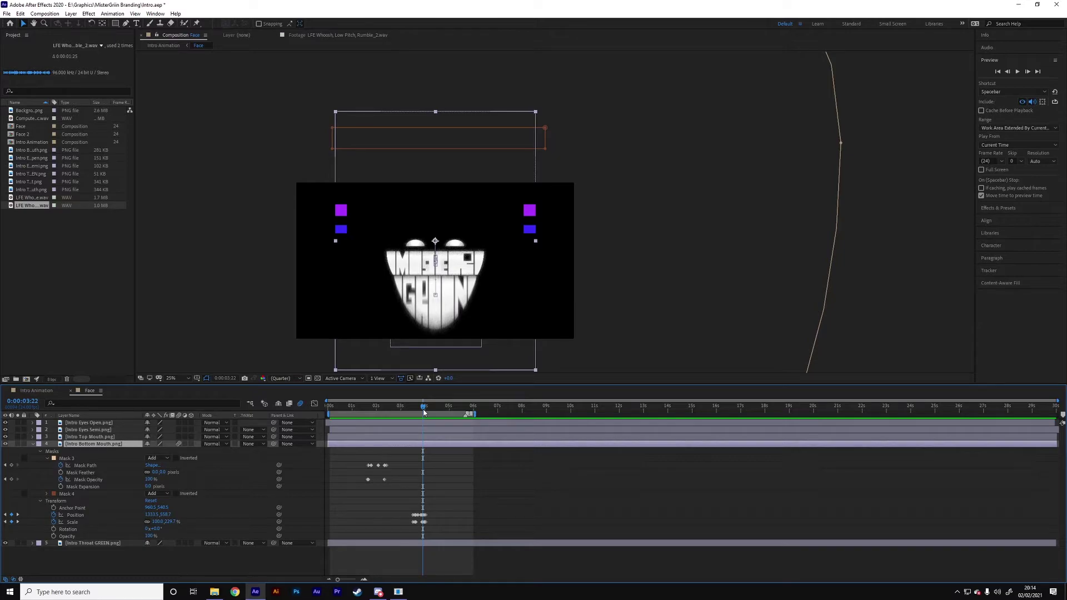
left_click_drag(424, 406, 424, 411)
mouse_move(423, 410)
left_mouse_down()
mouse_move(435, 412)
mouse_move(421, 412)
left_mouse_up()
key("ctrl+shift+a")
left_click(174, 446)
Show the Intro Throat GREEN layer's Mask 1 and move the work area later along the timeline
left_click(32, 444)
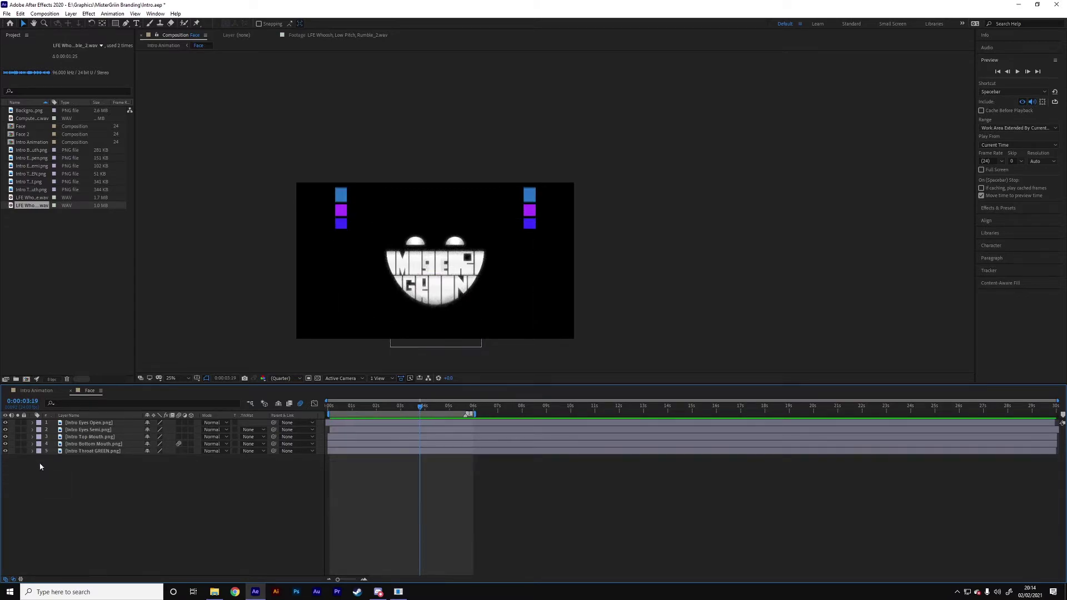
left_click(32, 450)
left_click(67, 465)
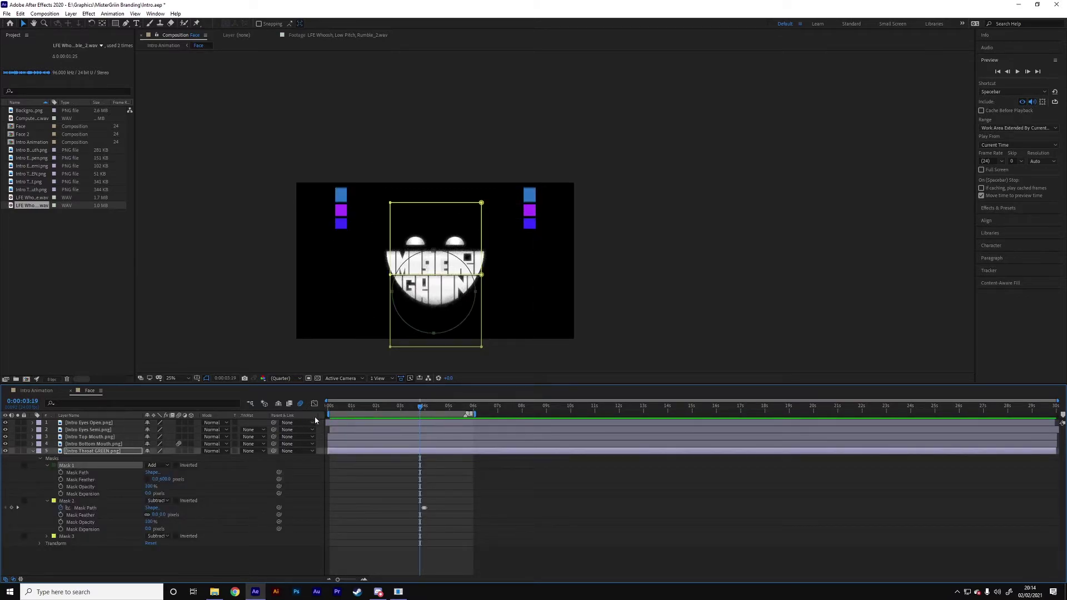
left_click_drag(362, 414, 429, 411)
Switch to the Intro Animation composition and return the playhead to its first dark frames
key("shift+Escape")
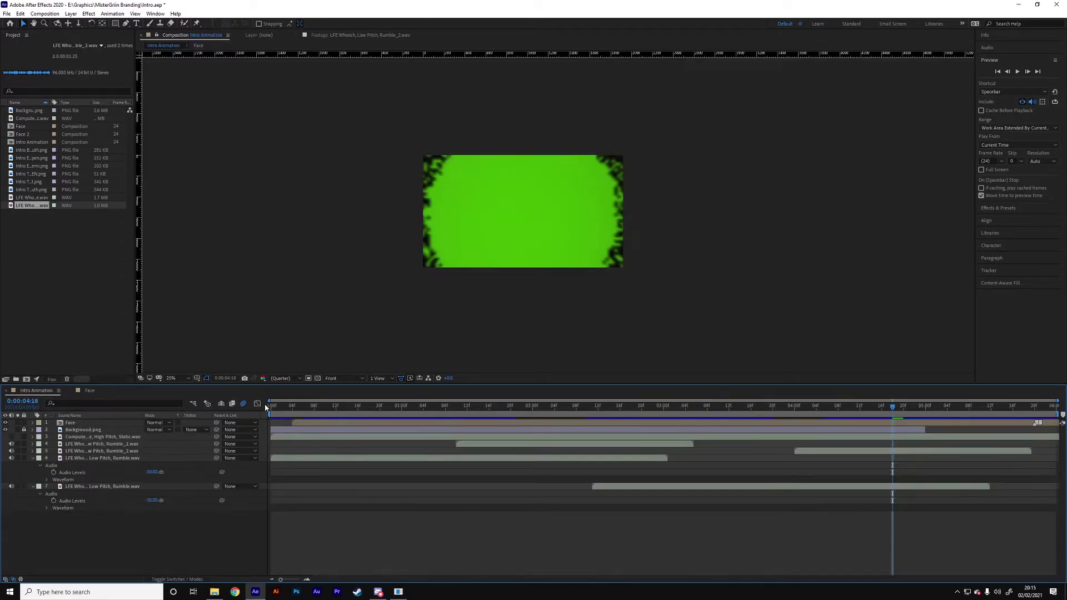
left_click_drag(285, 411, 313, 413)
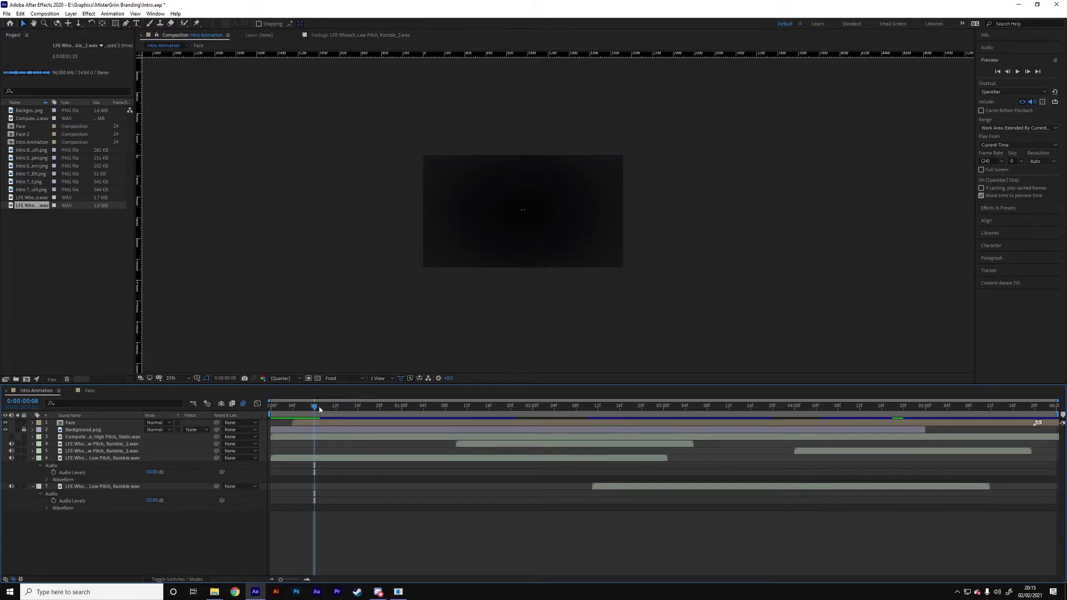
mouse_move(320, 410)
left_mouse_down()
mouse_move(275, 408)
mouse_move(310, 414)
left_mouse_up()
Reveal the Face layer's mask and transform keyframes, then scrub the Intro Animation to 0:00:05:00
left_click(32, 423)
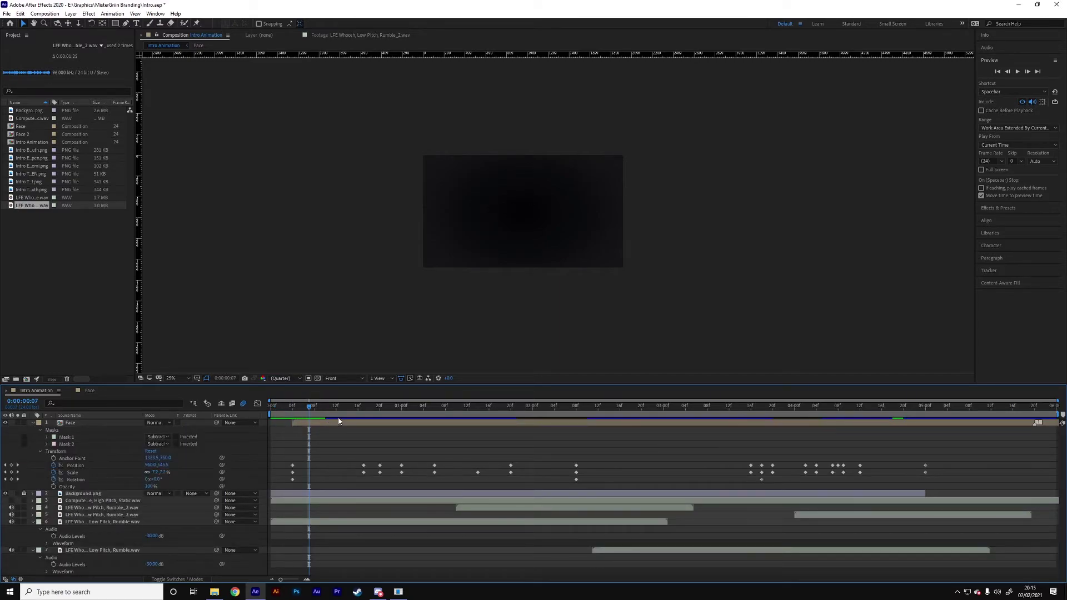
left_click_drag(304, 409, 655, 474)
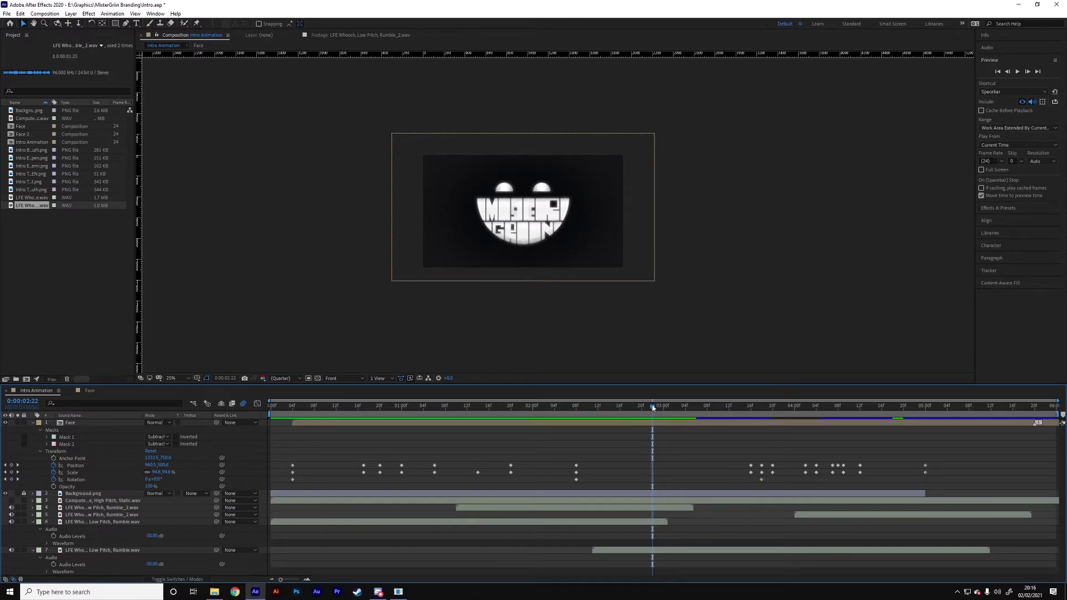
left_click_drag(651, 404, 926, 478)
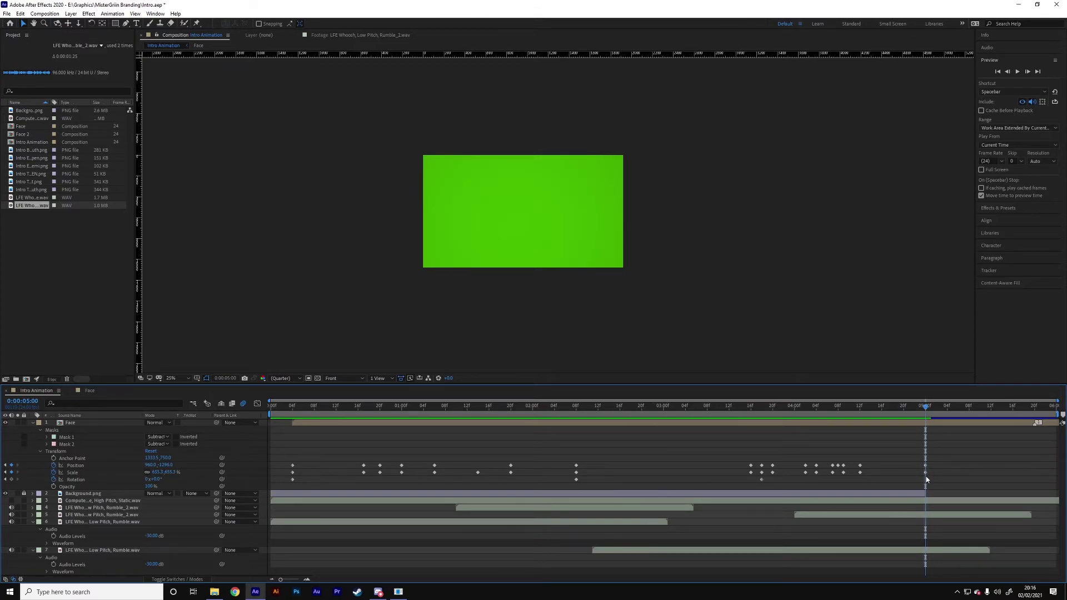
Preview the Intro Animation, stop at 0:00:04:12, step back two frames, then return to 0:00:00:00
left_click_drag(927, 479, 372, 458)
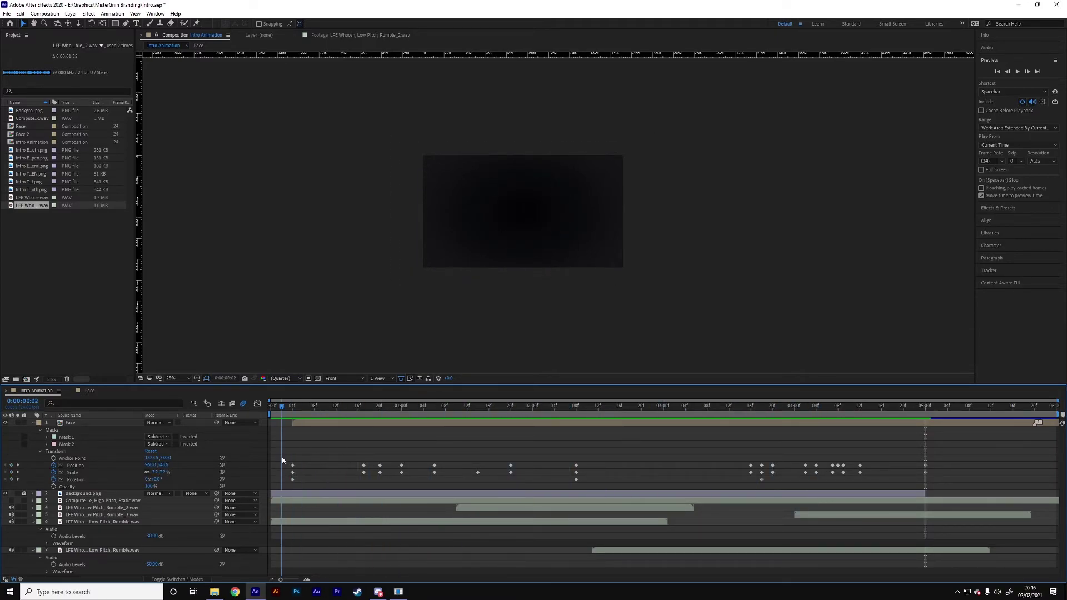
key("space")
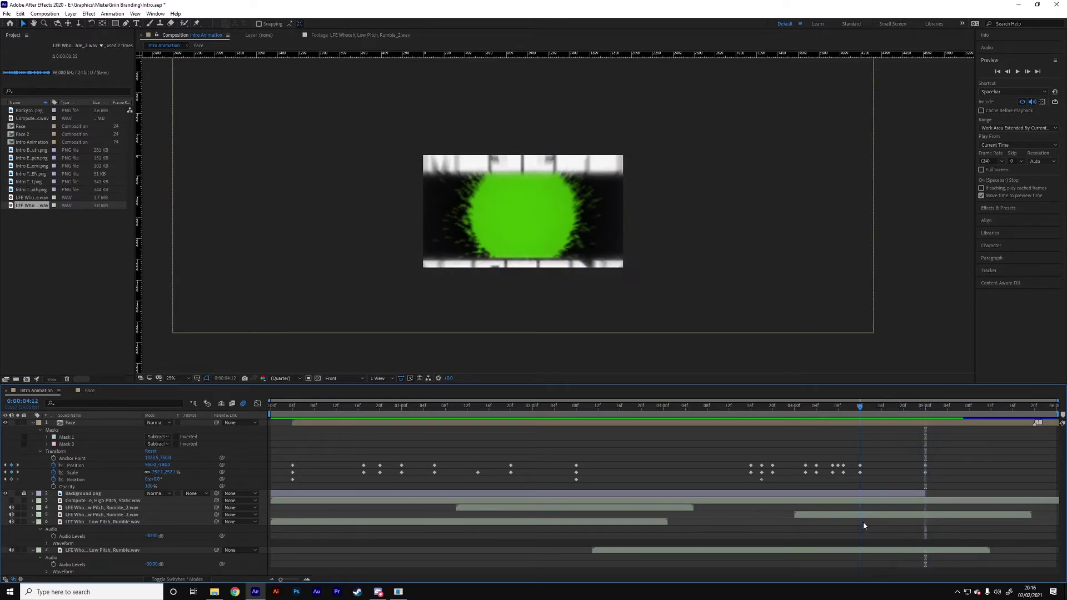
key("space")
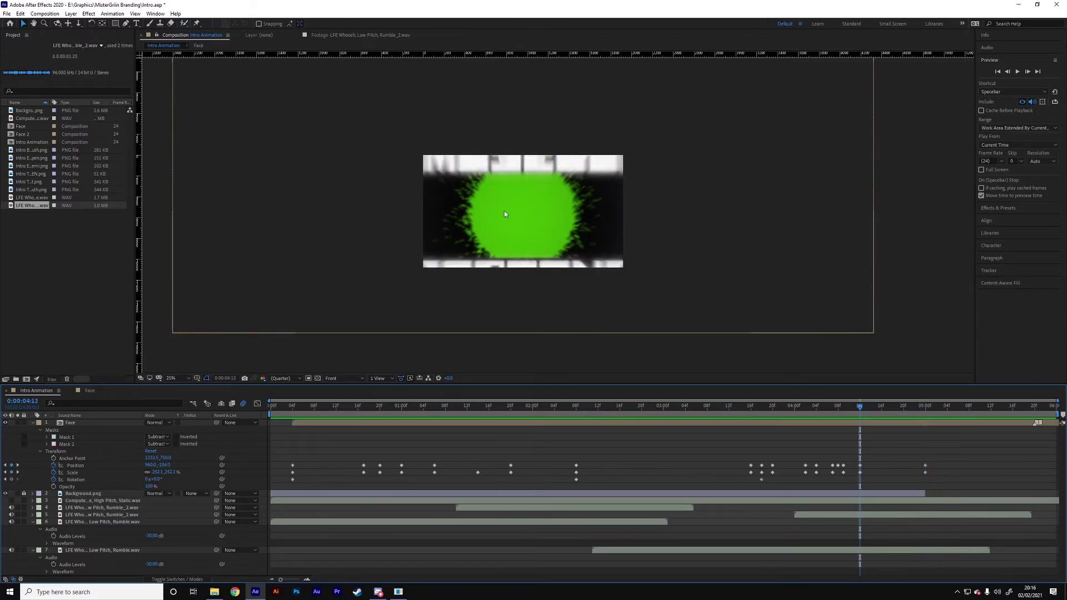
key("Page_Up")
key("Page_Up")
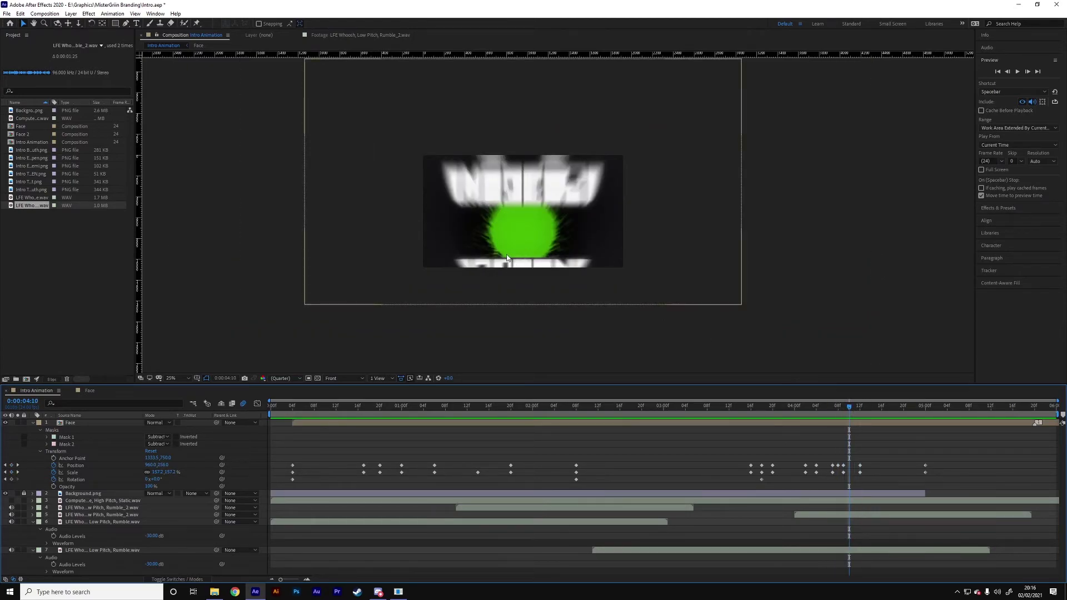
left_click_drag(853, 411, 292, 415)
left_click_drag(265, 471, 68, 528)
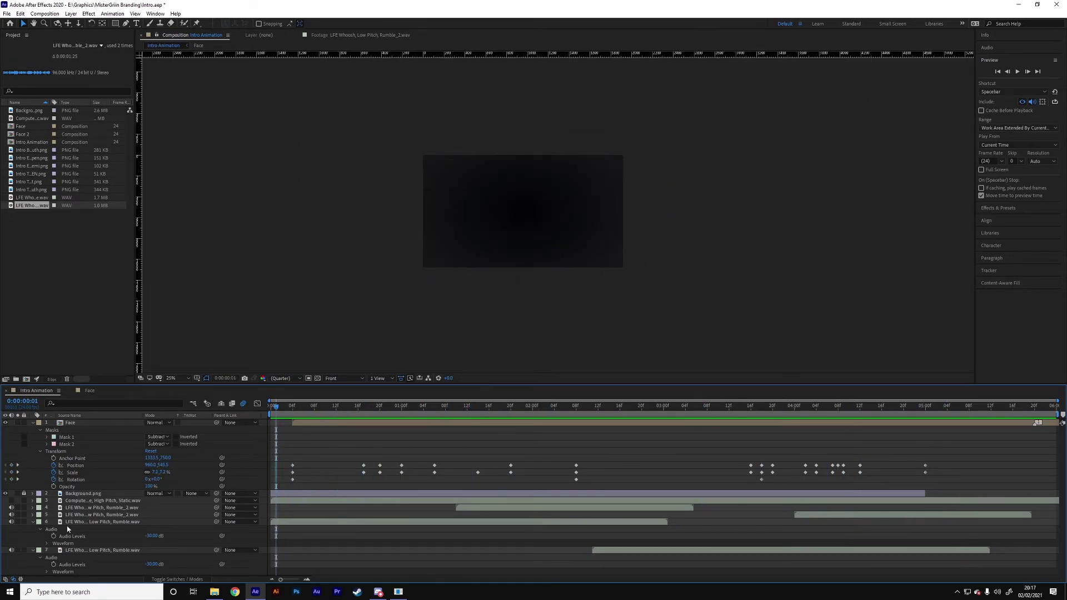
Collapse the audio layer's properties and scrub the Intro Animation from the first frame to about one second
left_click(32, 522)
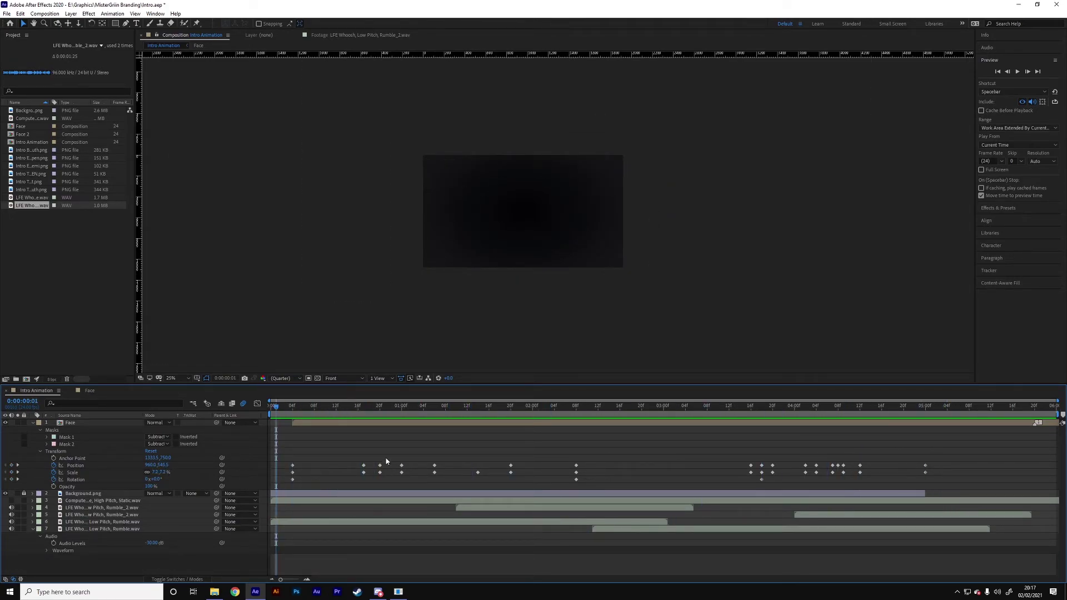
left_click_drag(283, 412, 261, 408)
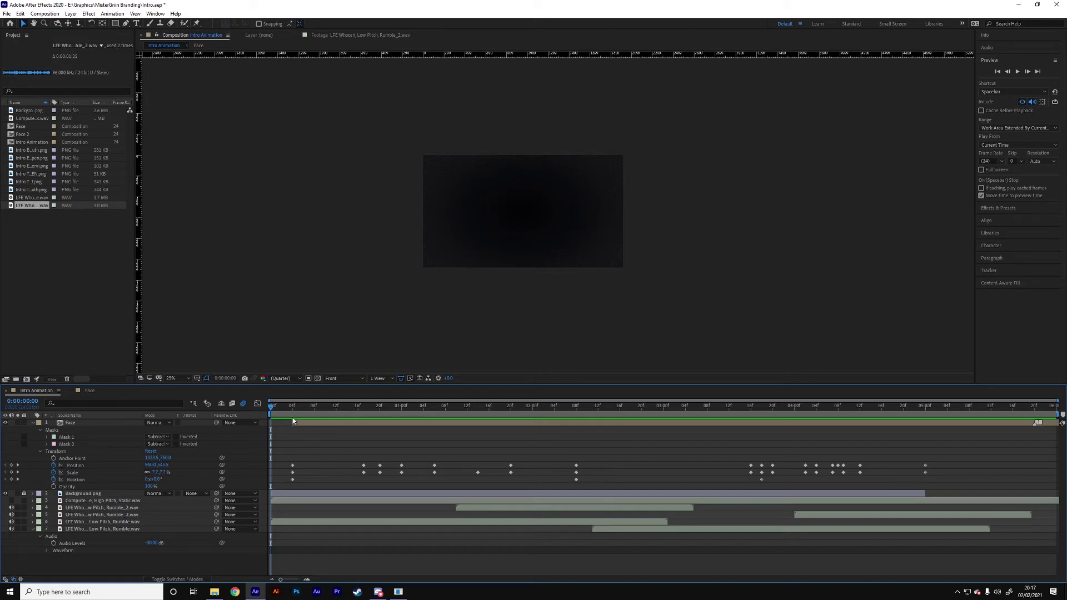
left_click_drag(278, 409, 485, 508)
left_click_drag(489, 409, 440, 422)
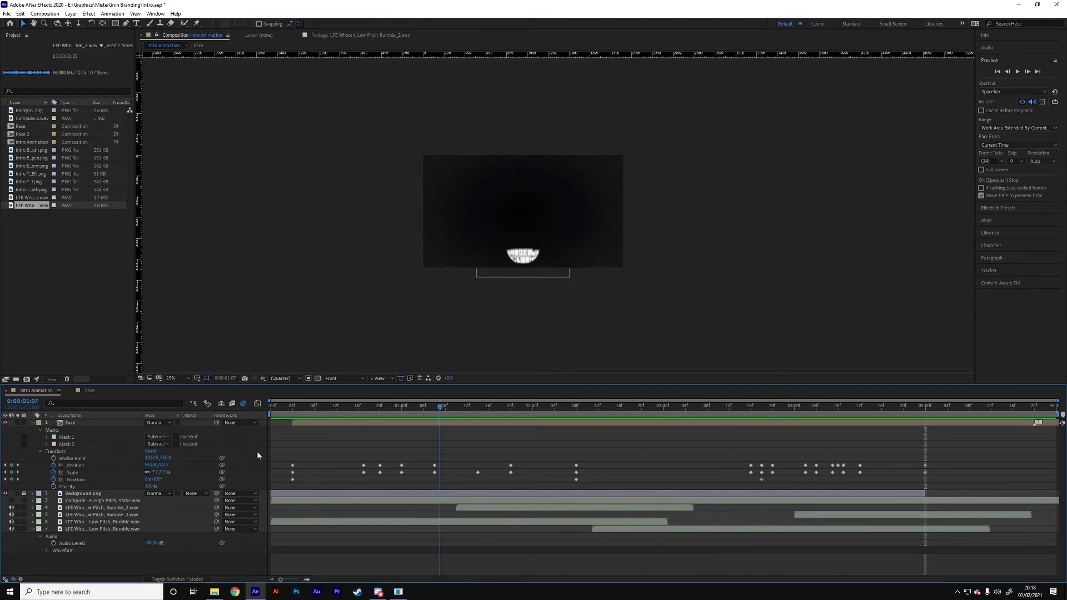
left_click(32, 422)
left_click(81, 391)
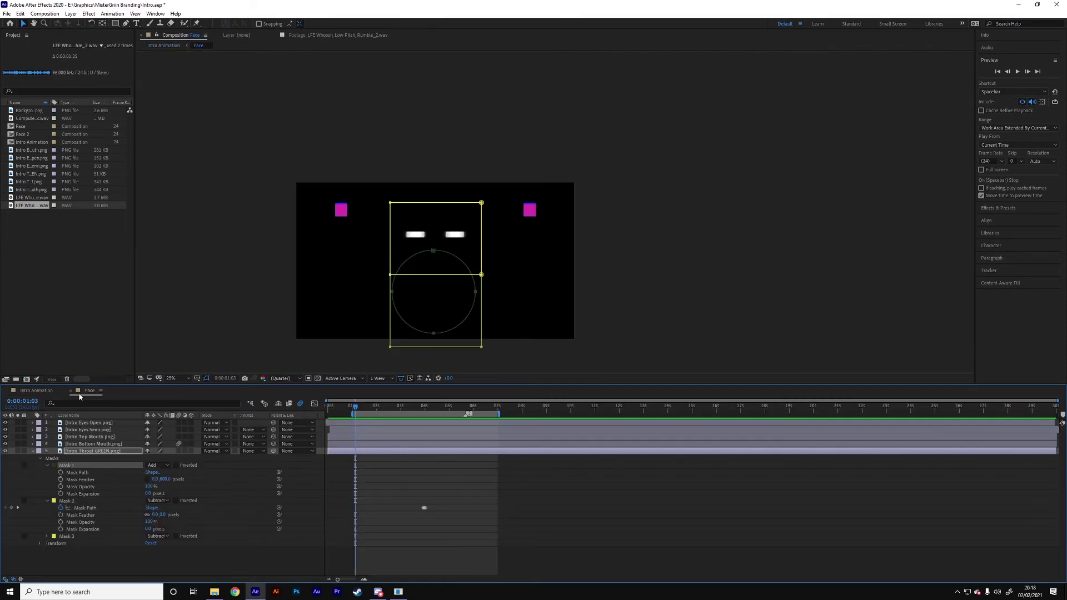
left_click_drag(361, 405, 688, 411)
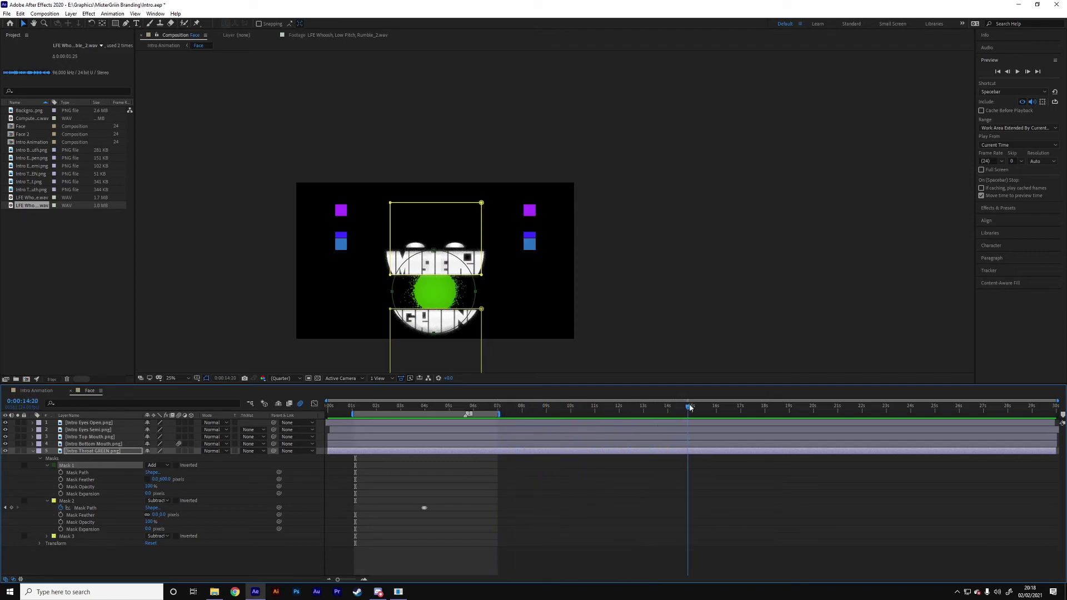